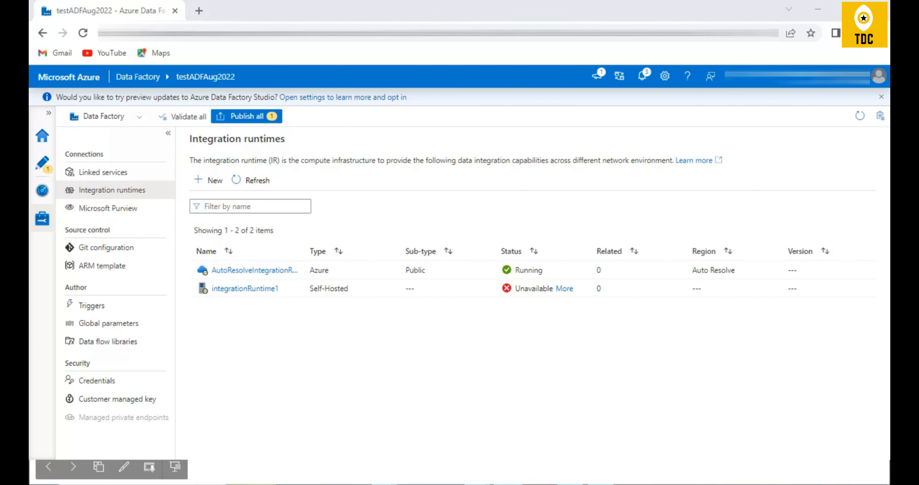
# Open the Copy SQL to BLOB activity of the pl_sql_to_blob pipeline for editing and enlarge its settings area.
pyautogui.click(39, 175)
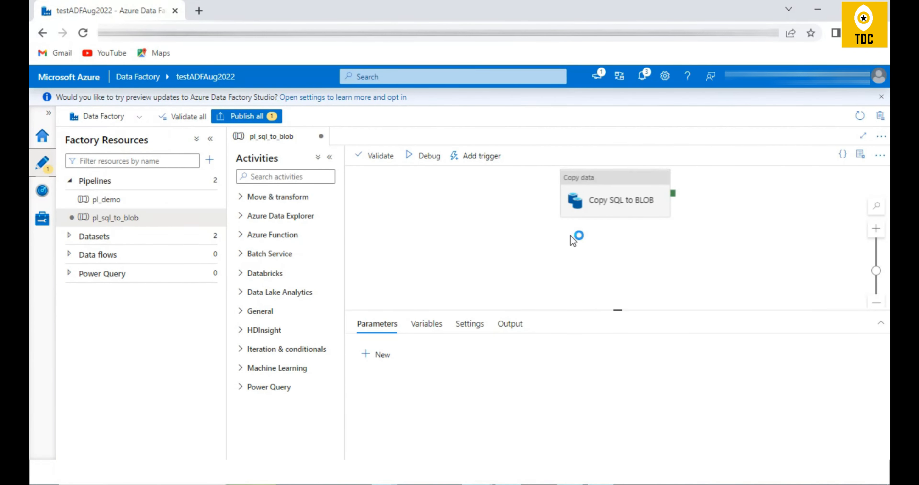
pyautogui.click(618, 195)
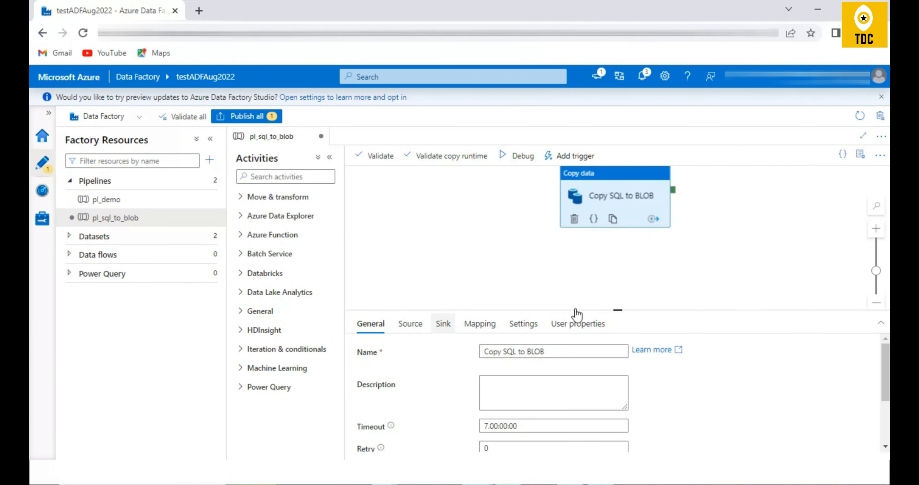
pyautogui.moveTo(618, 310); pyautogui.dragTo(618, 278)
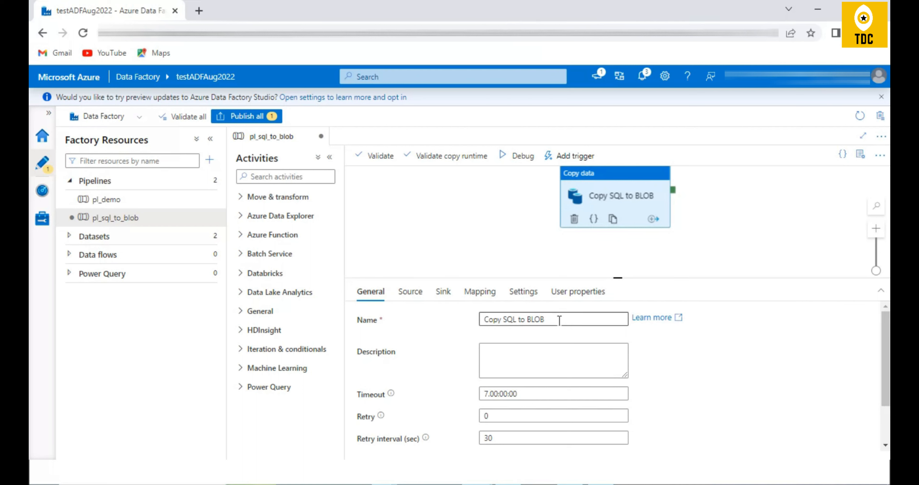
# Copy the activity's name, Copy SQL to BLOB, into its description.
pyautogui.moveTo(559, 320); pyautogui.dragTo(425, 335)
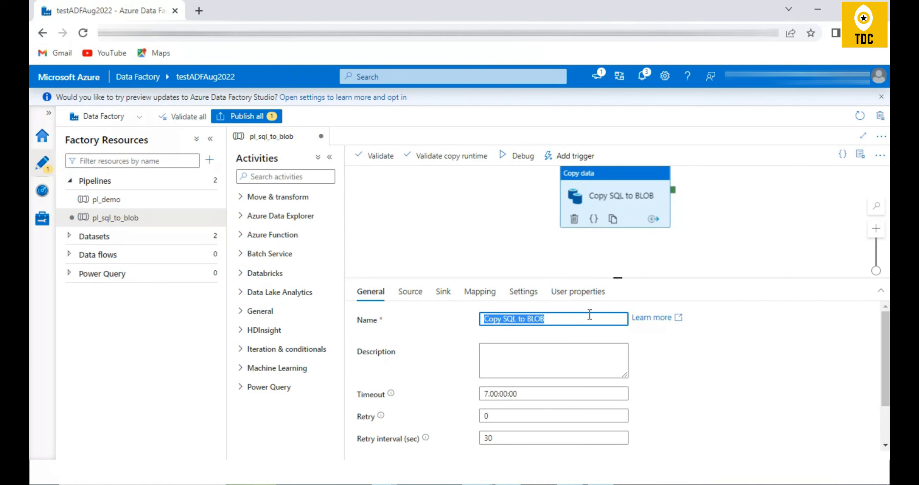
pyautogui.click(554, 357)
pyautogui.moveTo(546, 319); pyautogui.dragTo(457, 322)
pyautogui.click(581, 363)
pyautogui.write('v')
pyautogui.hotkey('ctrl', 'v')
pyautogui.moveTo(567, 361); pyautogui.dragTo(446, 366)
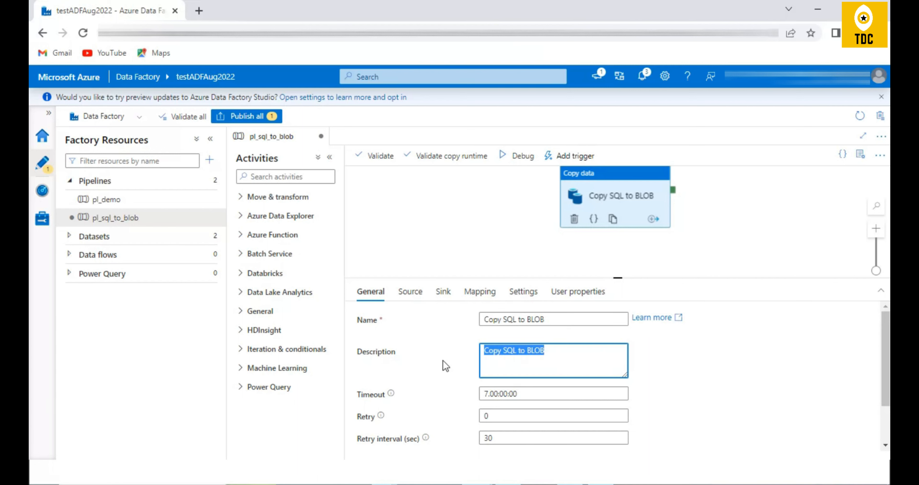
pyautogui.click(572, 368)
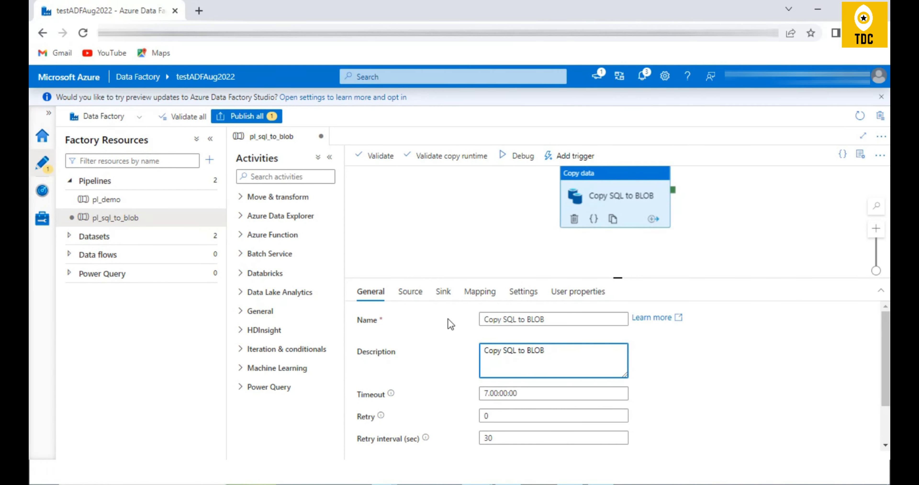
# Review the copy activity's timeout format and set its retry count to 5.
pyautogui.click(492, 392)
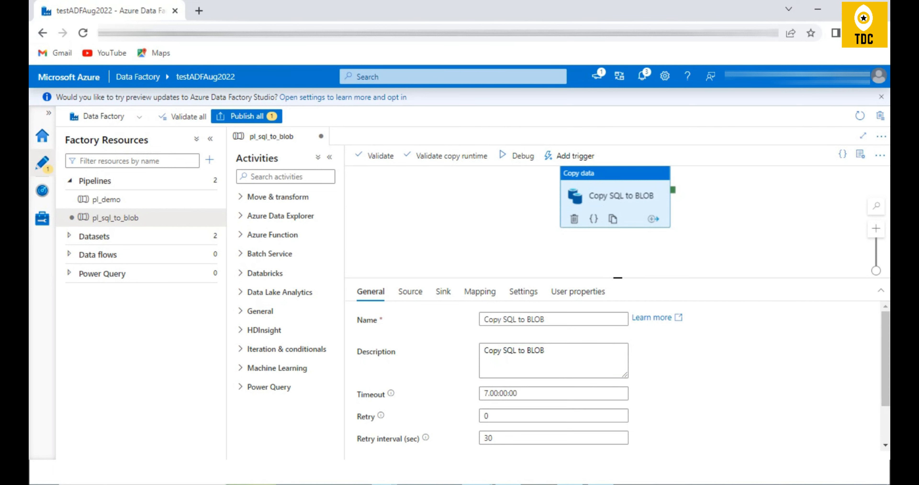
pyautogui.moveTo(392, 395)
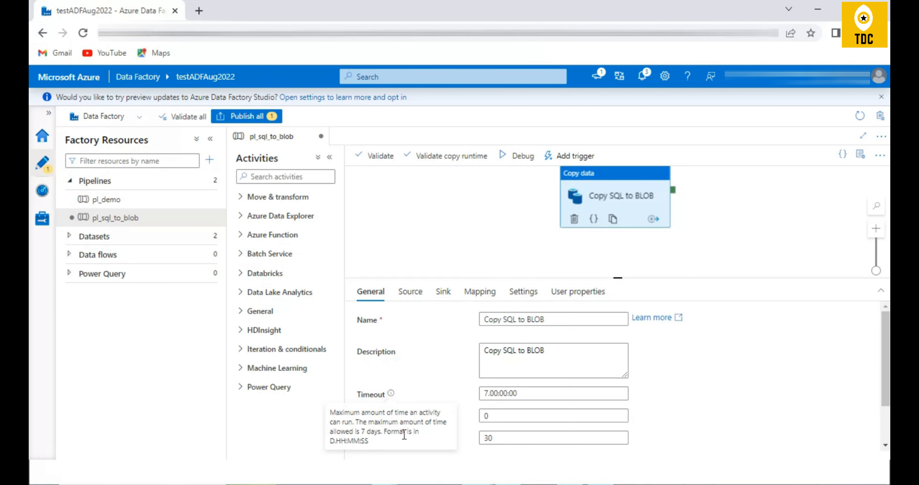
pyautogui.moveTo(488, 395); pyautogui.dragTo(481, 400)
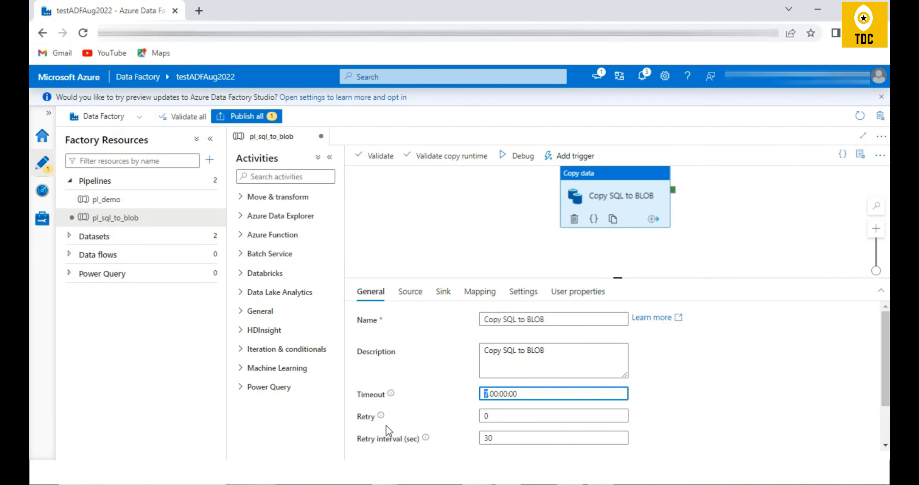
pyautogui.click(492, 416)
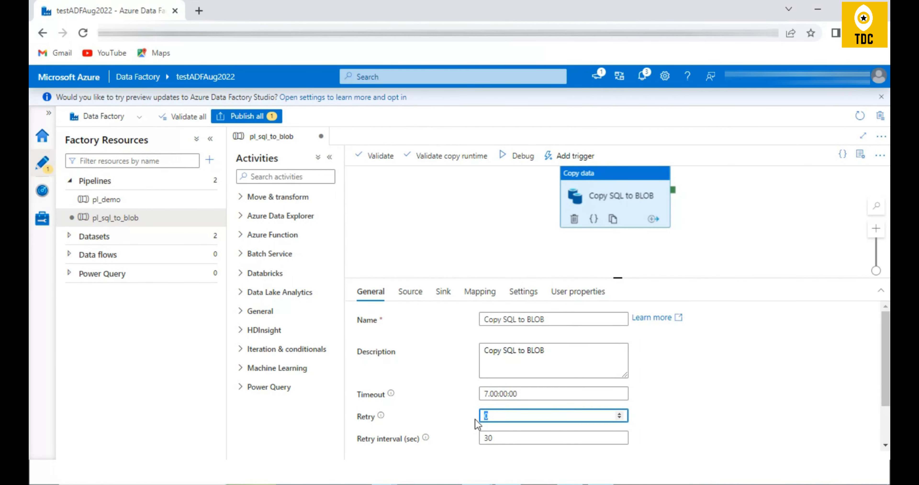
pyautogui.click(467, 425)
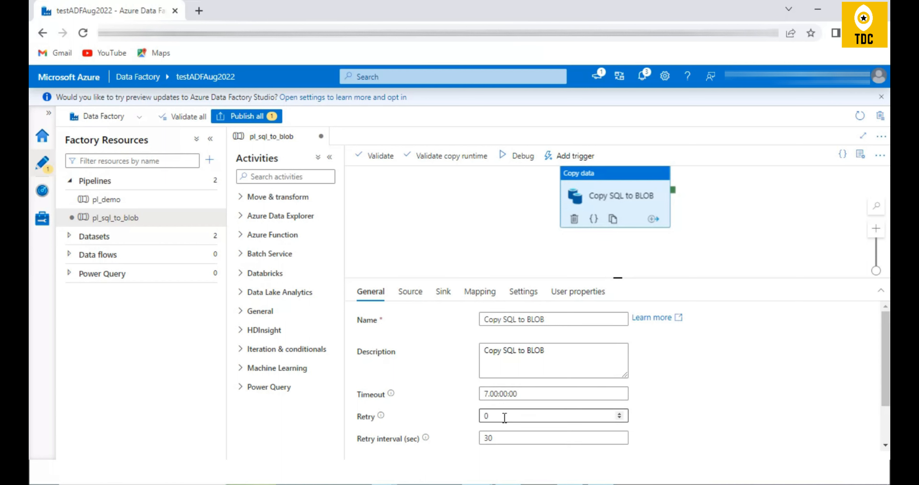
pyautogui.doubleClick(493, 416)
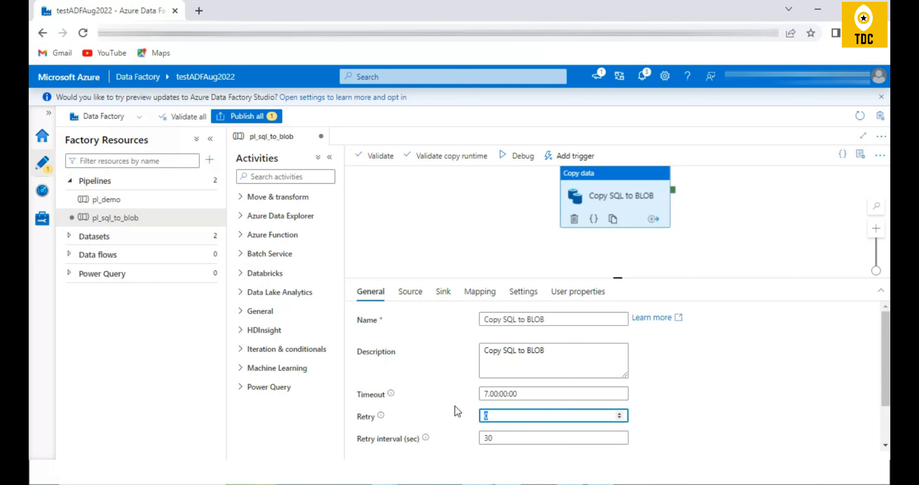
pyautogui.write('5')
pyautogui.click(500, 439)
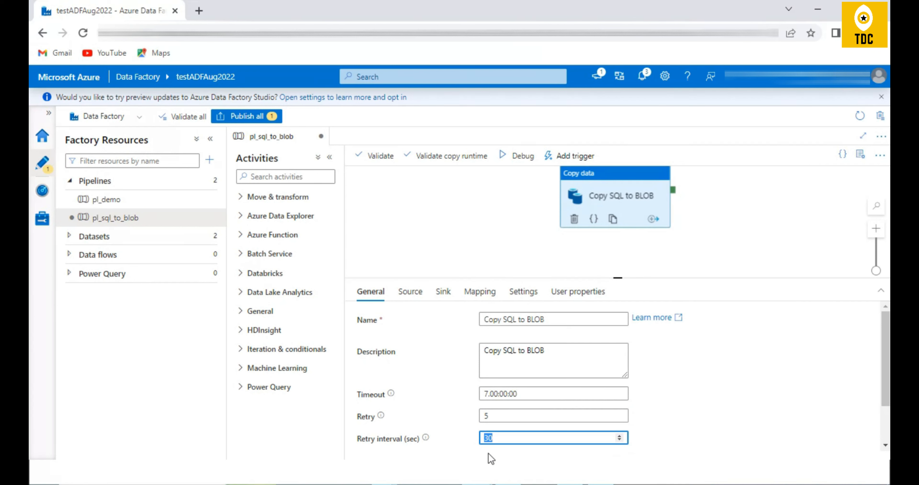
pyautogui.click(489, 418)
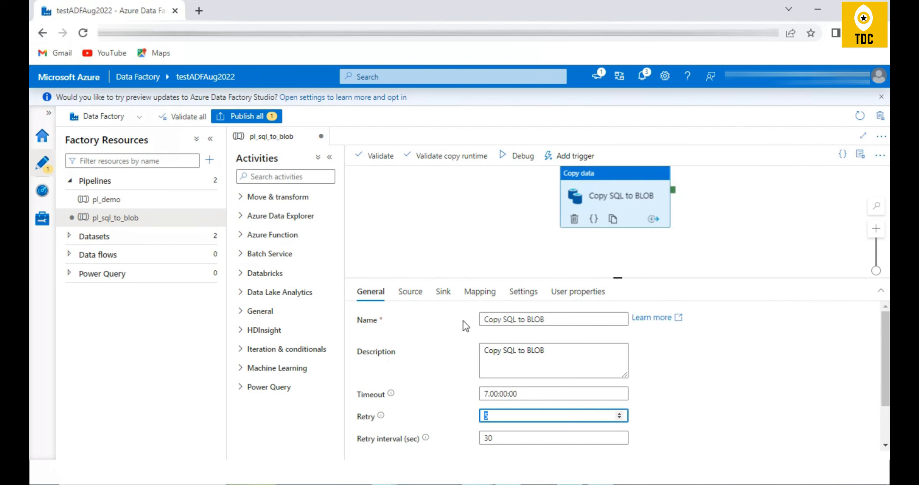
# Compare the copy activity's source settings with its sink settings, including the available sink datasets.
pyautogui.click(410, 292)
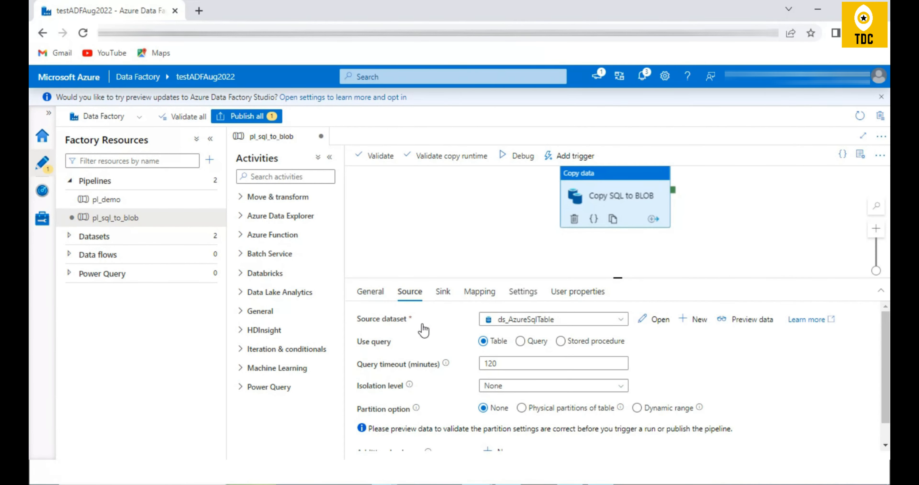
pyautogui.click(442, 299)
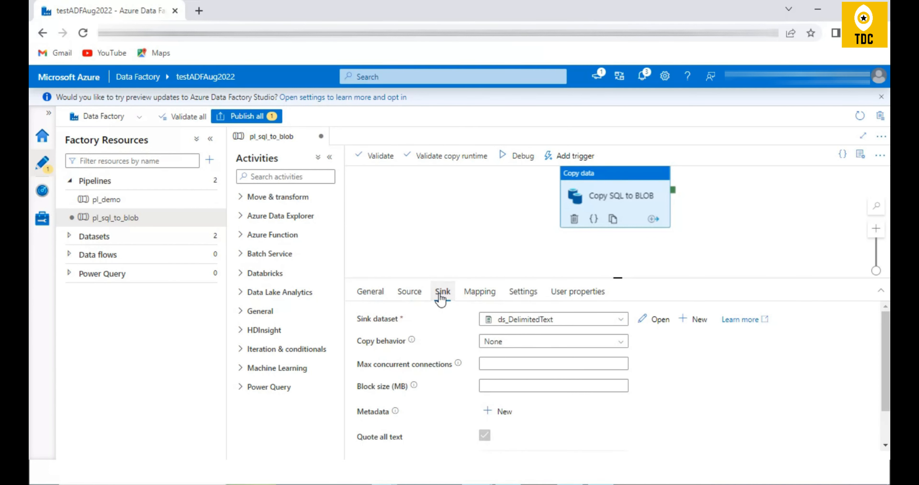
pyautogui.click(407, 301)
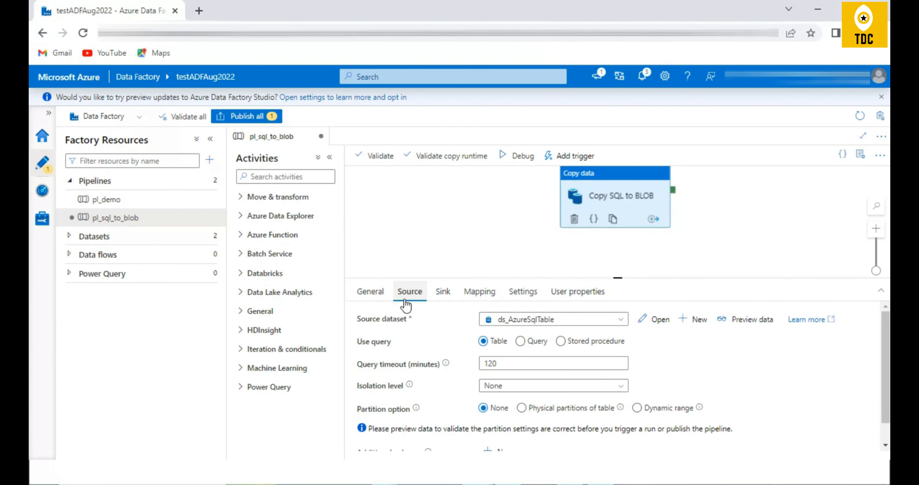
pyautogui.click(443, 291)
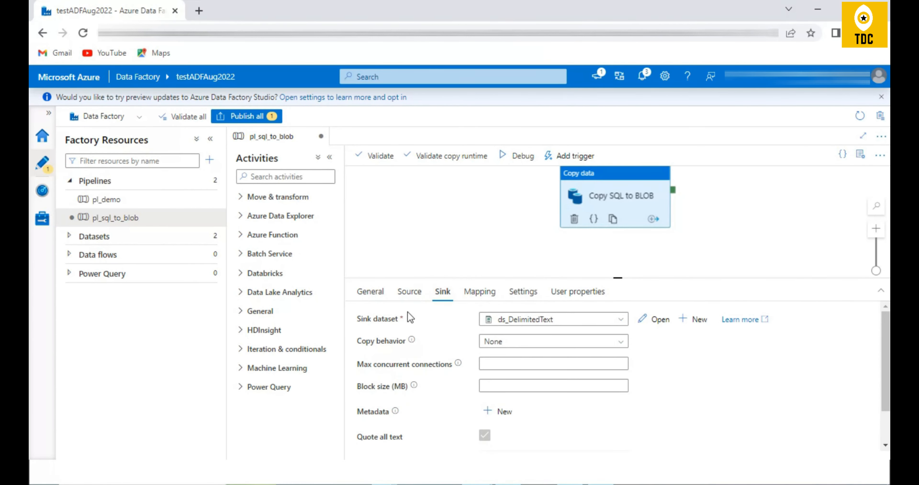
pyautogui.click(410, 296)
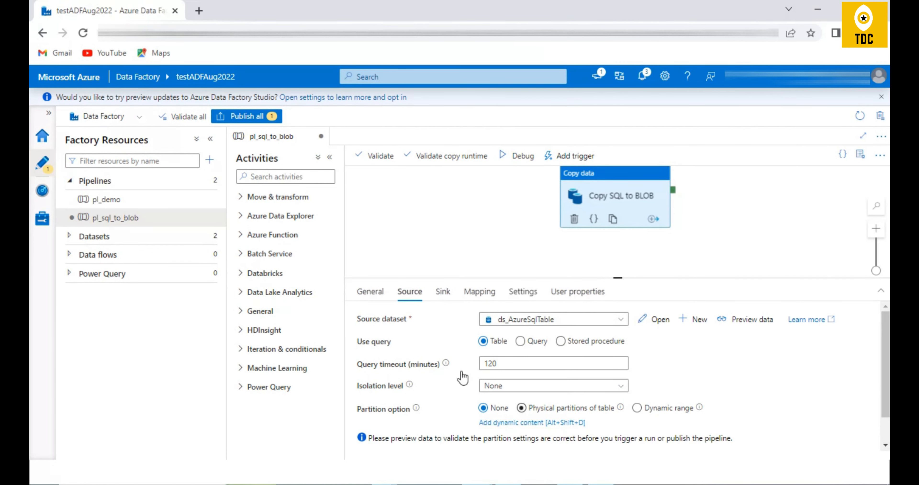
pyautogui.click(445, 295)
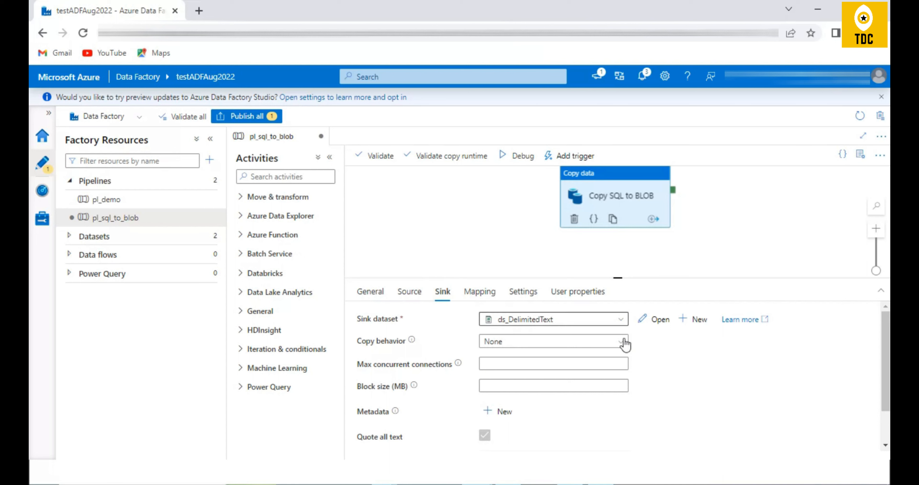
pyautogui.click(504, 352)
pyautogui.click(665, 365)
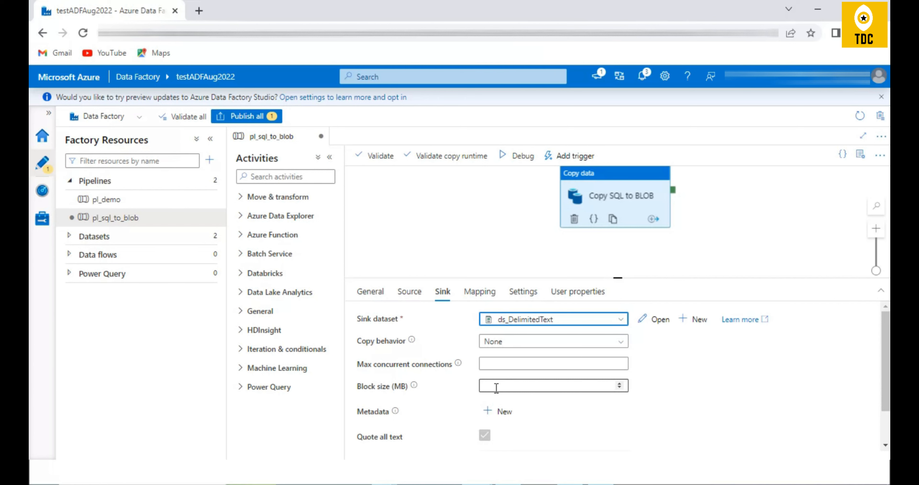
# Switch the sink dataset to ds_AzureSqlTable and set its table option to Auto create table.
pyautogui.click(583, 321)
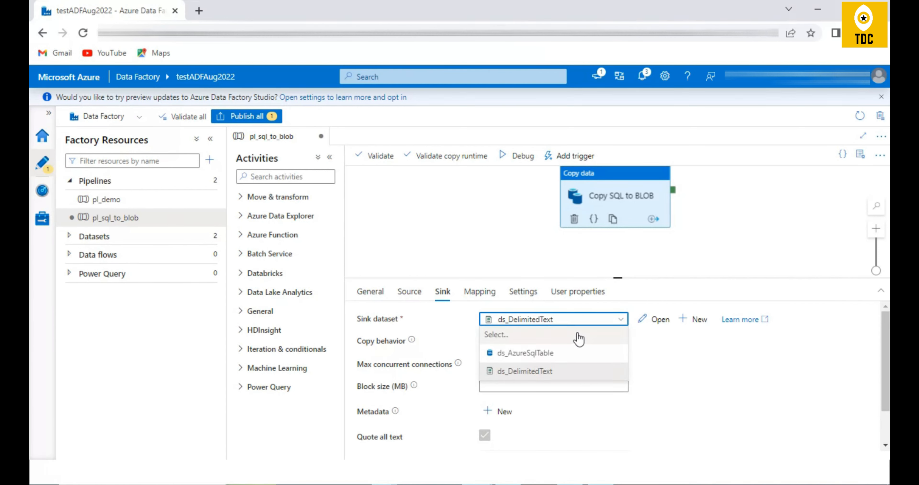
pyautogui.click(574, 354)
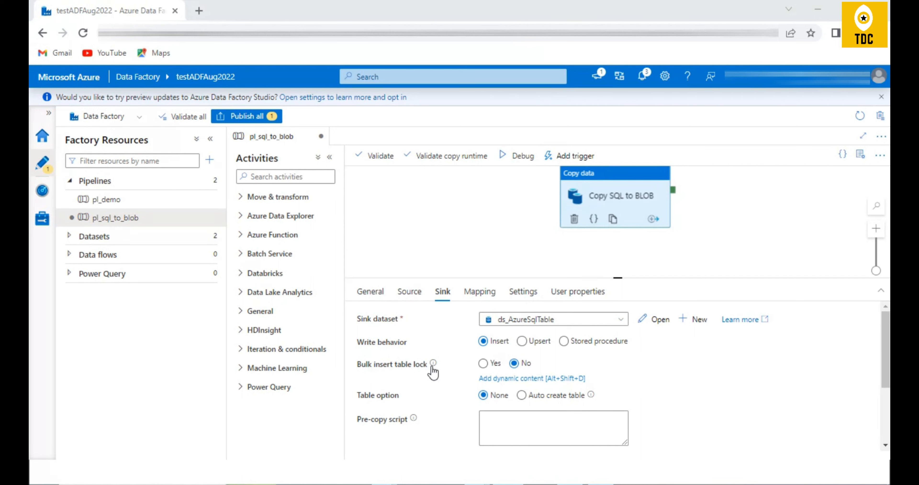
pyautogui.moveTo(433, 367)
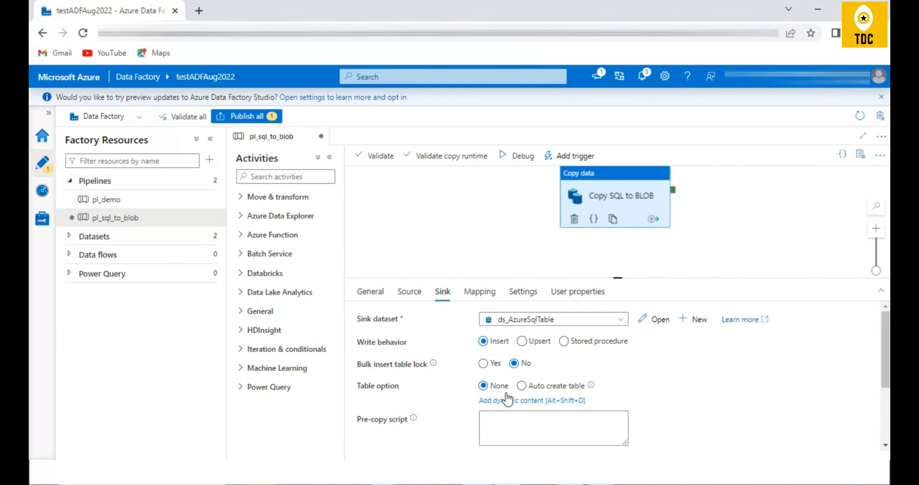
pyautogui.click(522, 389)
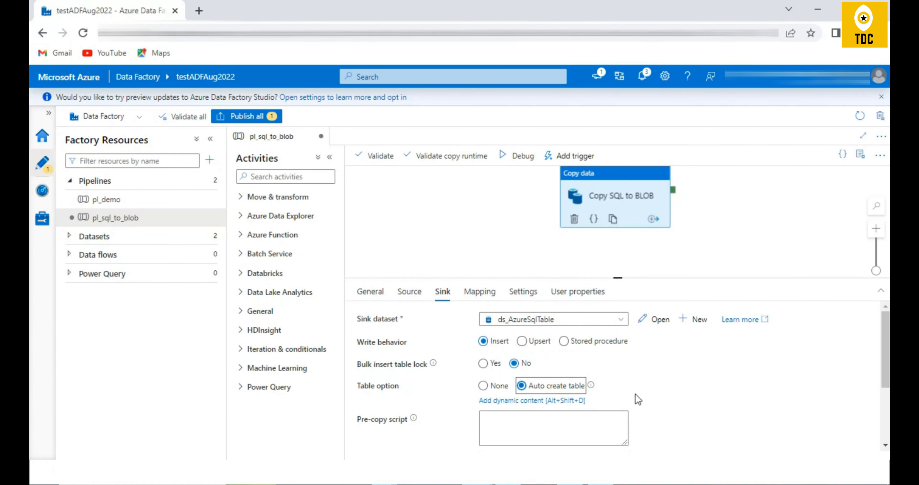
# Examine the pre-copy script, write batch and max concurrent connections options of the Azure SQL sink.
pyautogui.scroll(-5, 636, 394)
pyautogui.scroll(4, 663, 387)
pyautogui.click(504, 379)
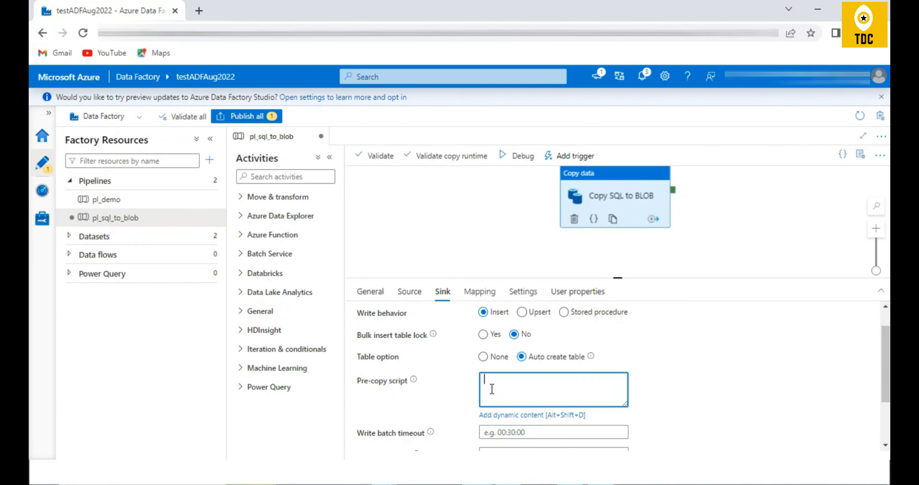
pyautogui.click(381, 390)
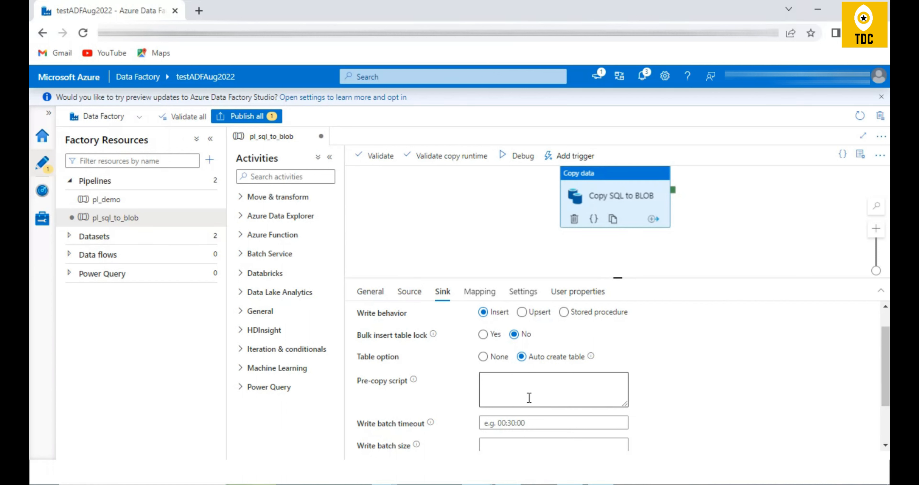
pyautogui.scroll(-2, 529, 397)
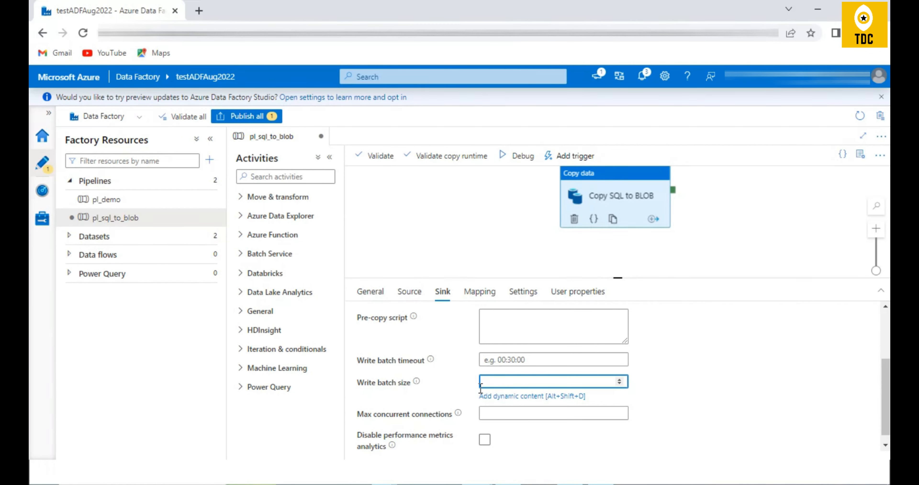
pyautogui.click(497, 385)
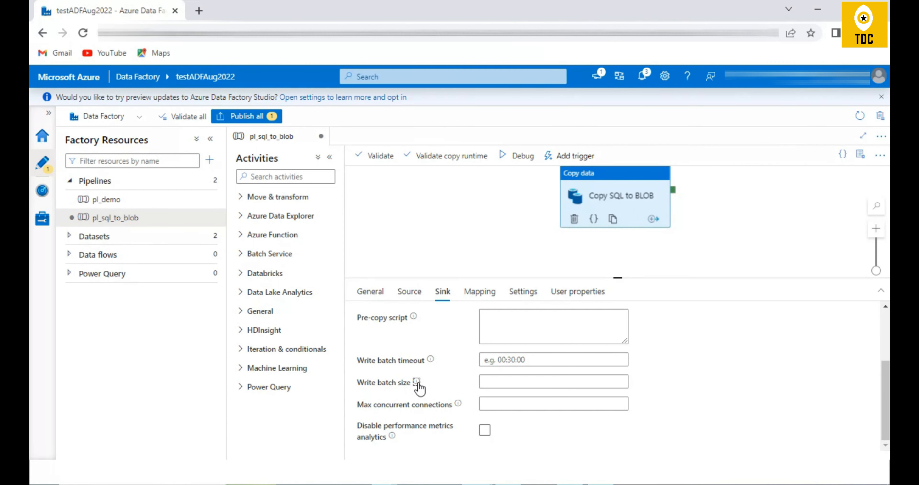
pyautogui.moveTo(459, 404)
pyautogui.click(518, 403)
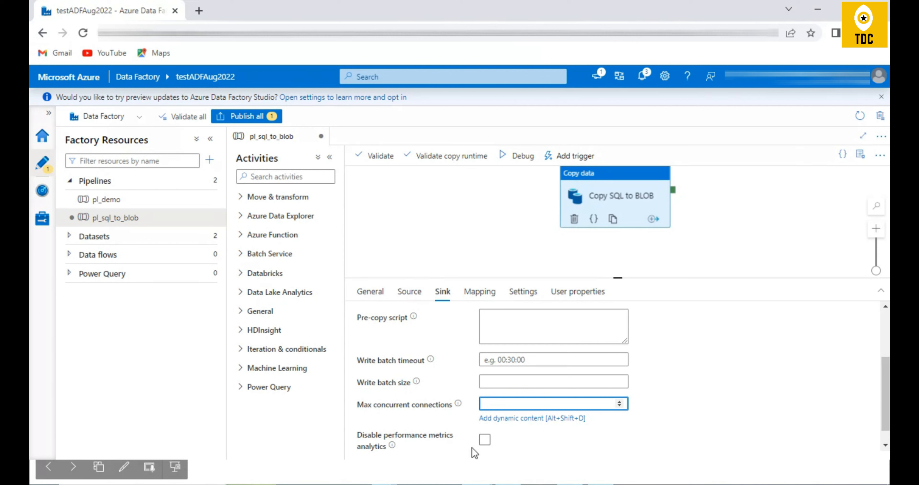
# Try toggling the sink's option to disable performance metrics analytics.
pyautogui.click(489, 444)
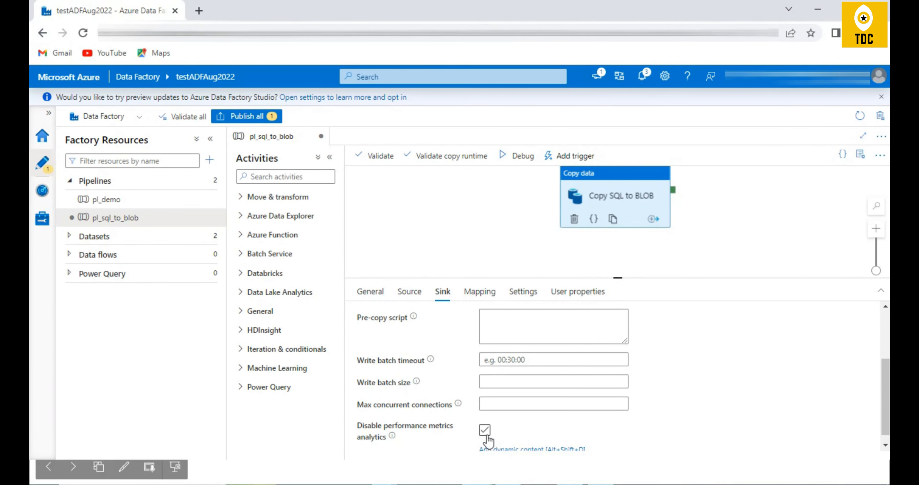
pyautogui.click(485, 431)
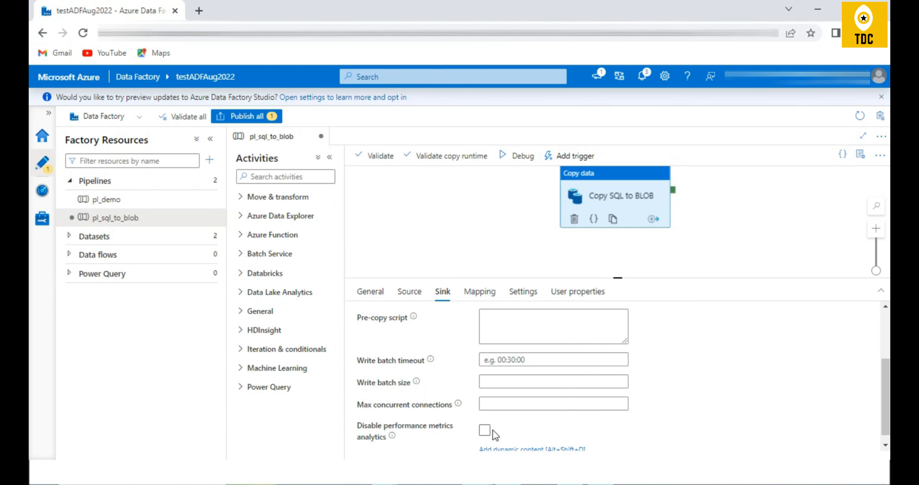
pyautogui.click(486, 431)
# Switch the copy activity's sink dataset to ds_DelimitedText.
pyautogui.scroll(3, 517, 399)
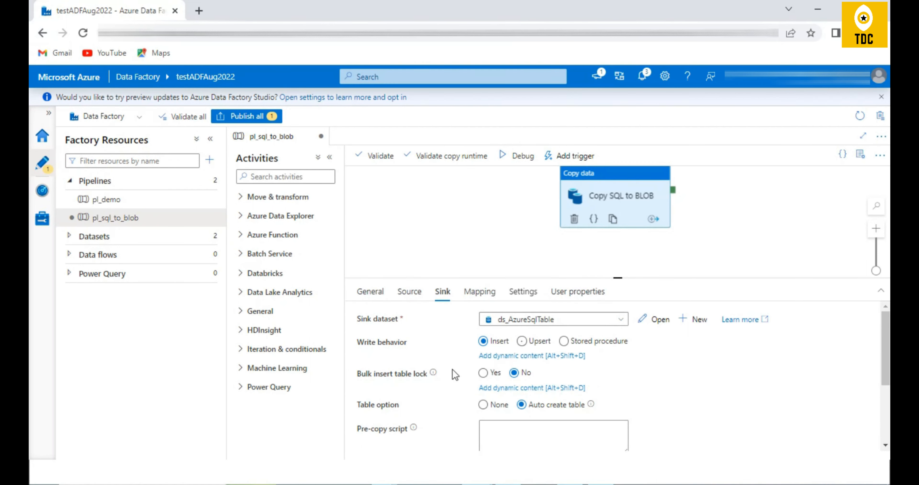
pyautogui.click(569, 321)
pyautogui.click(521, 372)
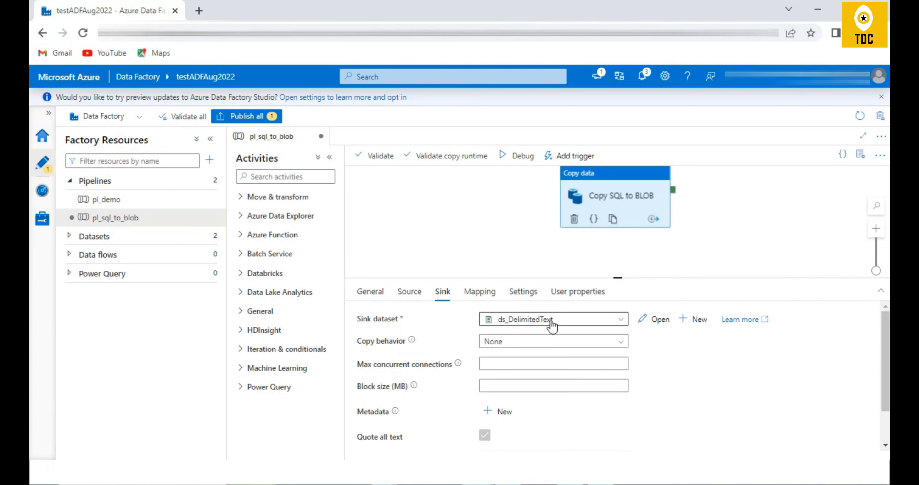
# Examine the copy behavior choices and the block size option of the delimited text sink.
pyautogui.click(508, 345)
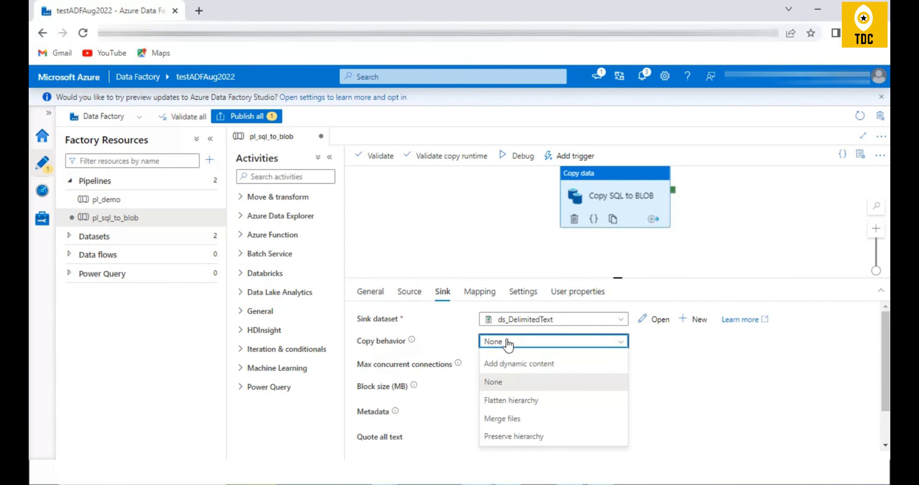
pyautogui.click(682, 375)
pyautogui.click(514, 341)
pyautogui.click(730, 405)
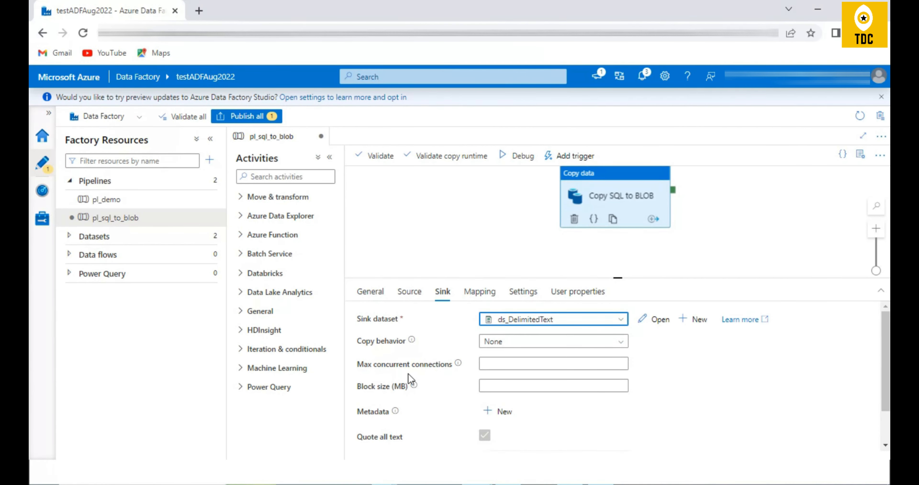
pyautogui.click(500, 386)
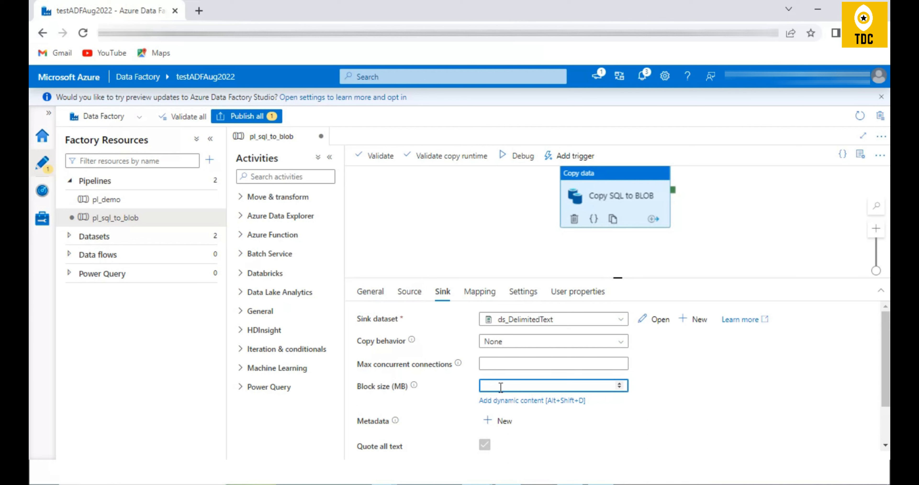
pyautogui.click(435, 389)
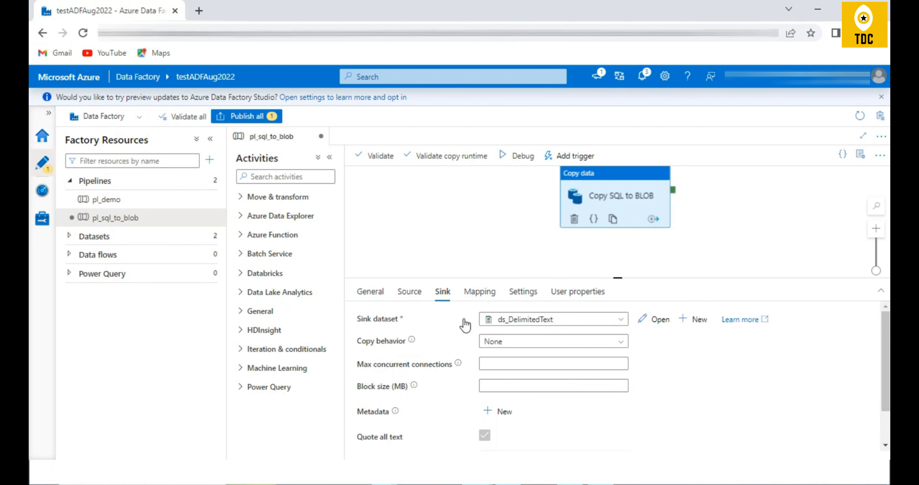
# Switch the sink dataset to ds_AzureSqlTable and check which datasets are available for the source.
pyautogui.click(535, 319)
pyautogui.click(526, 354)
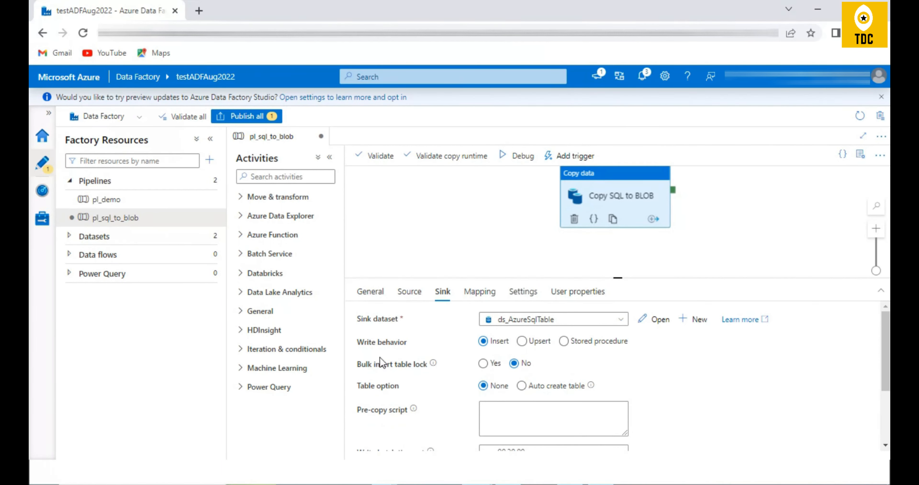
pyautogui.click(411, 293)
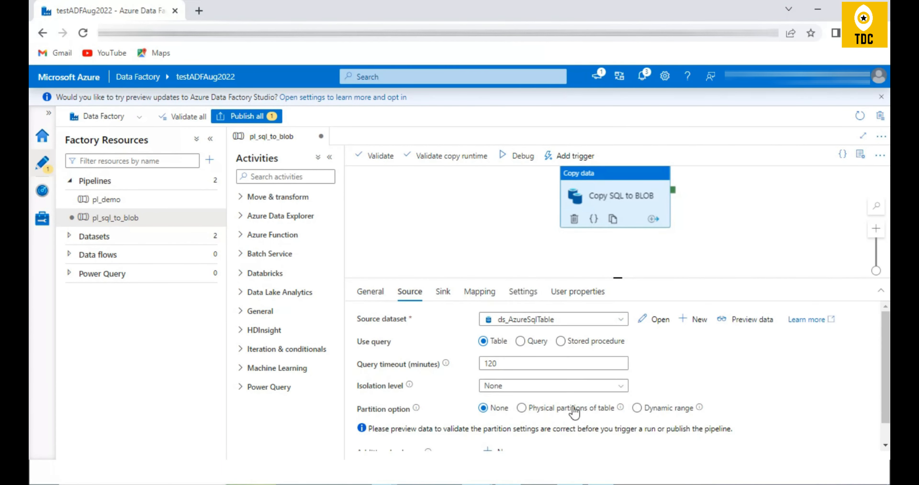
pyautogui.click(538, 320)
pyautogui.click(691, 352)
# Set the Azure SQL source to use Query and examine its query and related source options.
pyautogui.click(522, 341)
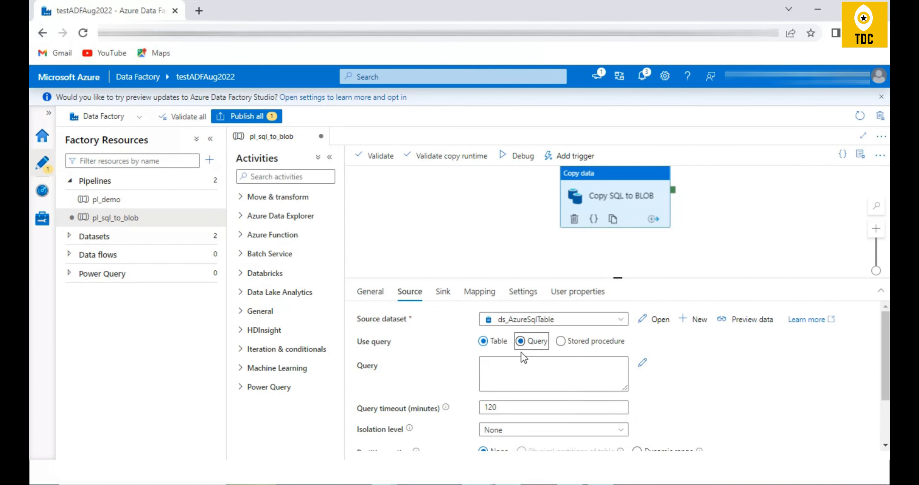
pyautogui.click(499, 376)
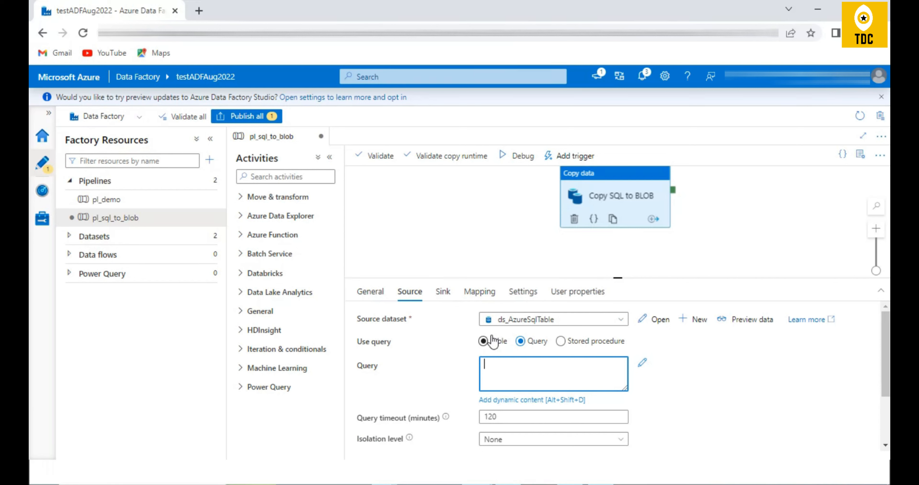
pyautogui.click(446, 416)
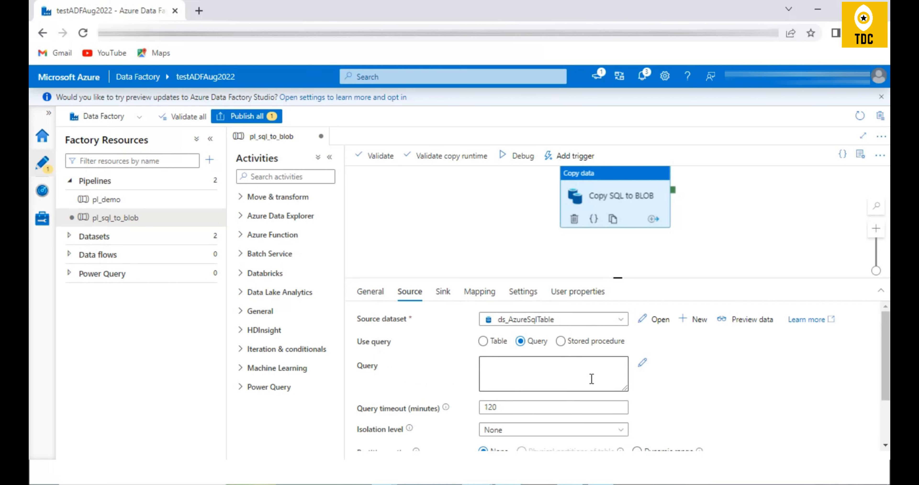
pyautogui.click(493, 370)
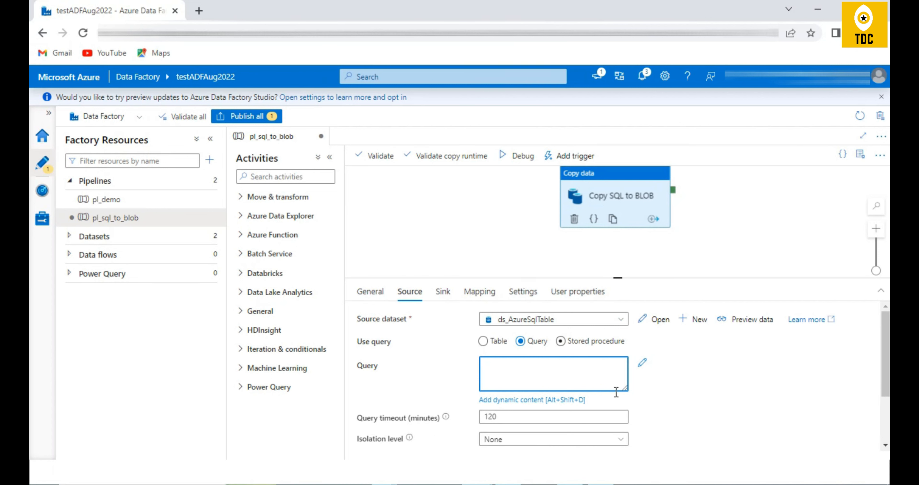
pyautogui.scroll(-3, 616, 393)
pyautogui.scroll(2, 566, 391)
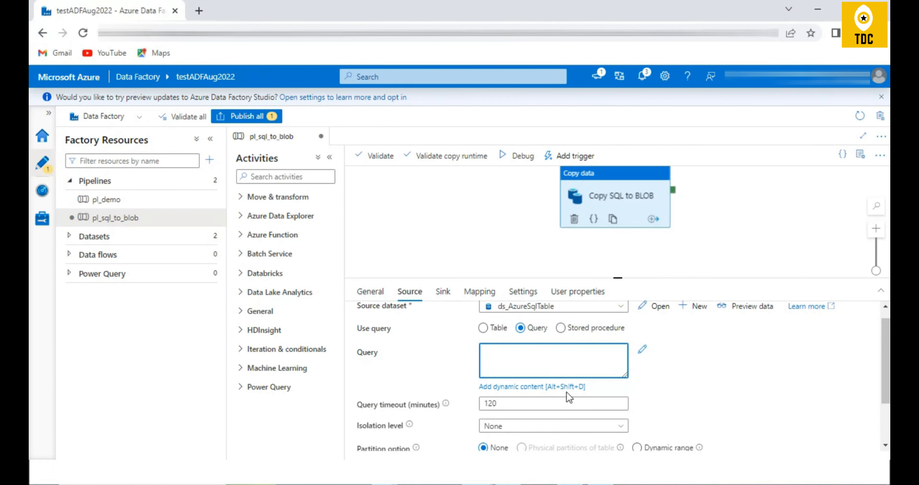
pyautogui.scroll(1, 567, 389)
# Switch the source dataset to ds_DelimitedText and set a wildcard file path with the file name *.csv.
pyautogui.click(557, 320)
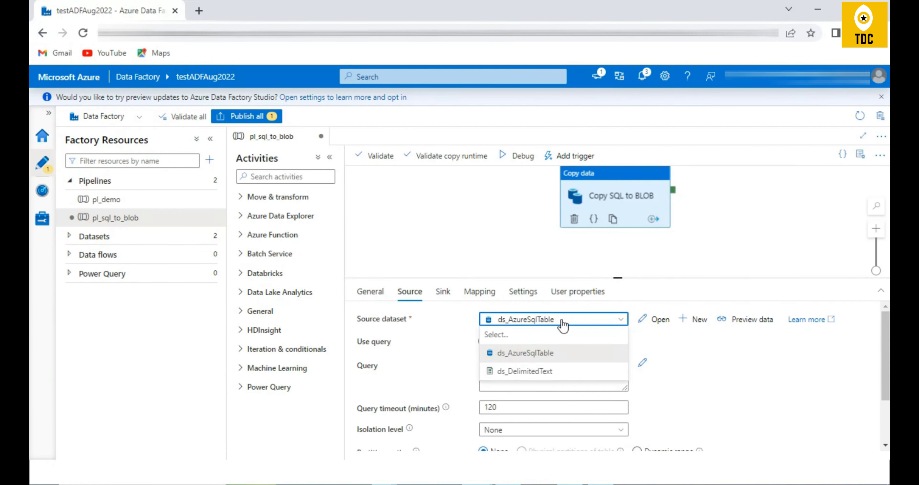
pyautogui.click(542, 373)
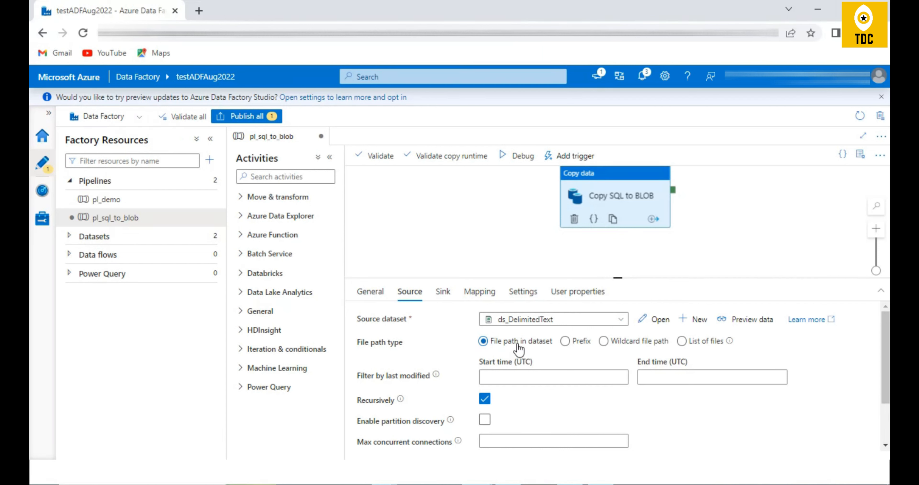
pyautogui.click(682, 342)
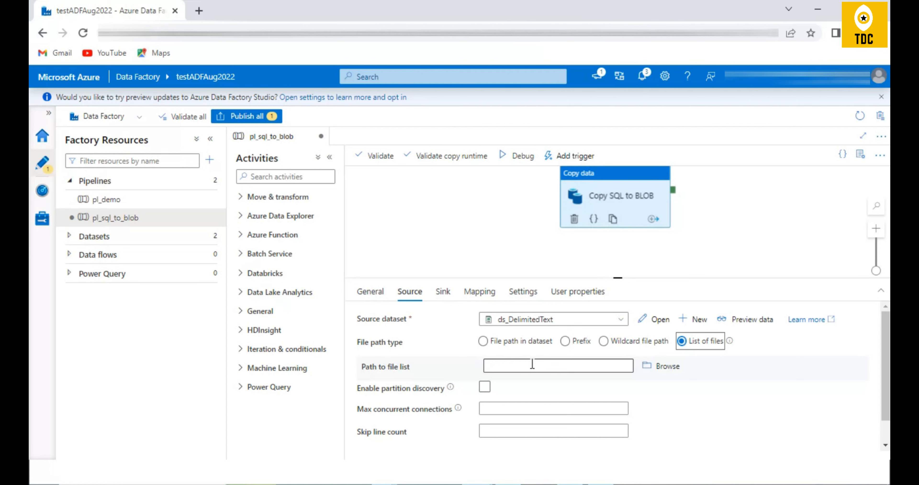
pyautogui.click(607, 342)
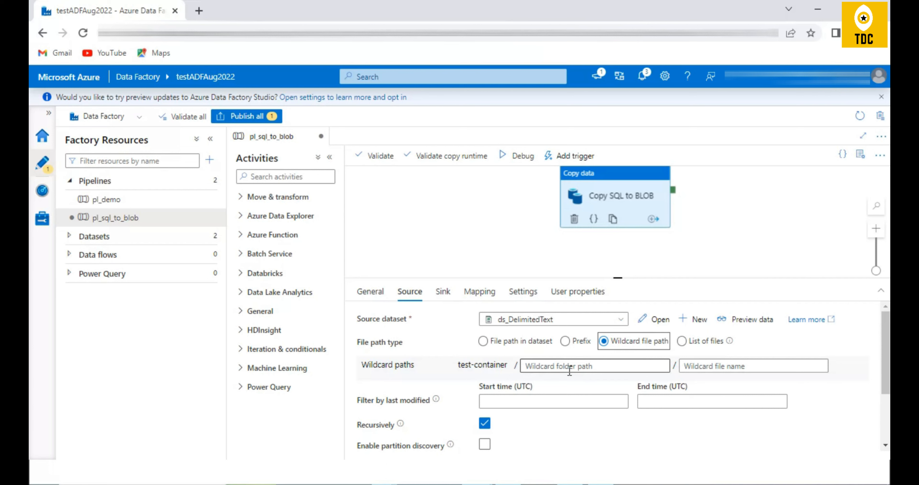
pyautogui.click(800, 371)
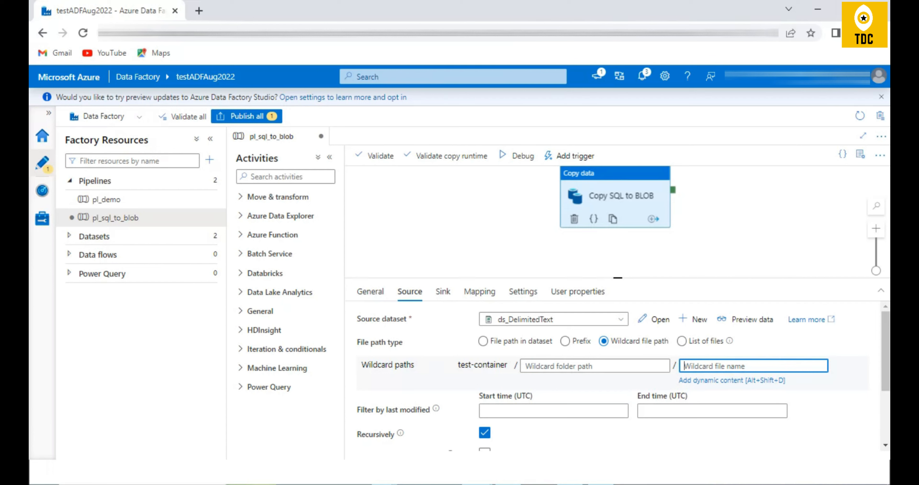
pyautogui.write('*.csv')
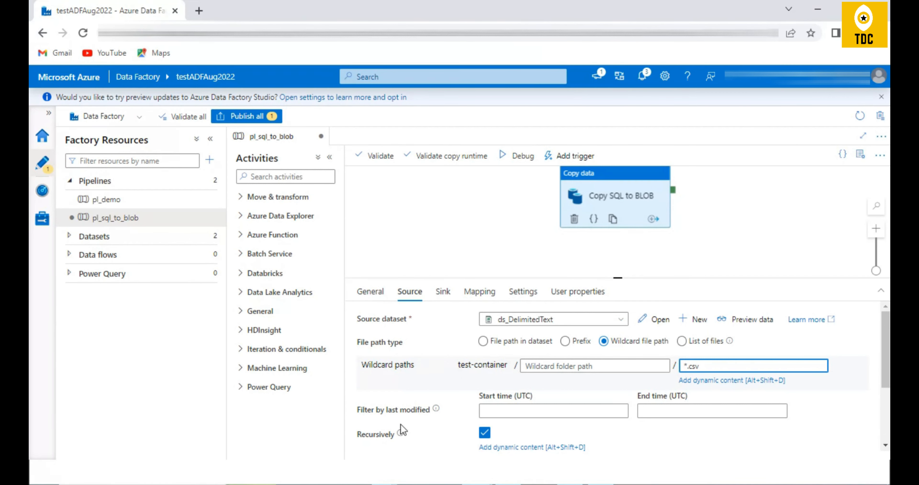
pyautogui.click(443, 411)
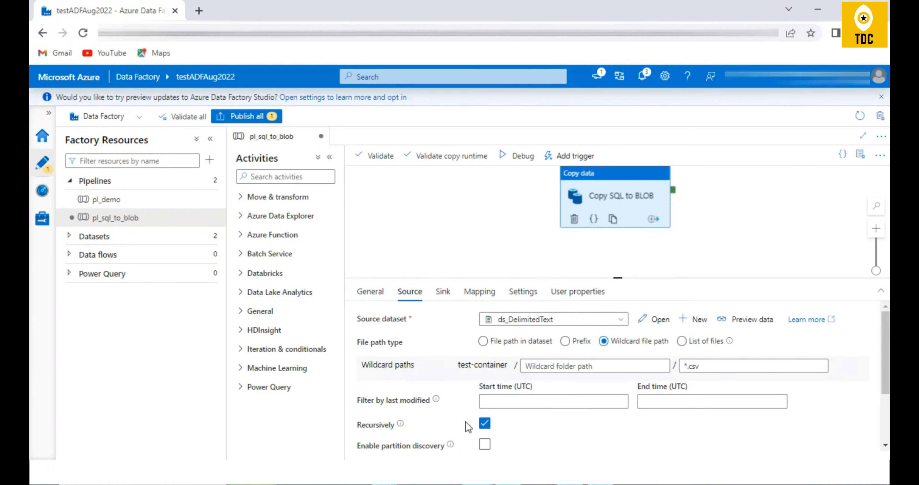
# Filter the source files by last modified, from 8/1/22 00:00:00 to 8/31/22 00:00:00.
pyautogui.moveTo(429, 402); pyautogui.dragTo(383, 406)
pyautogui.click(501, 402)
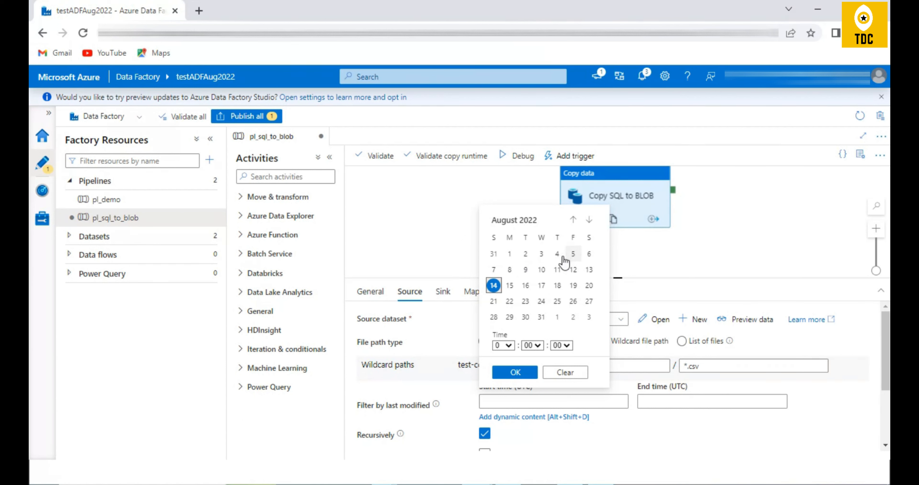
pyautogui.click(511, 257)
pyautogui.click(647, 403)
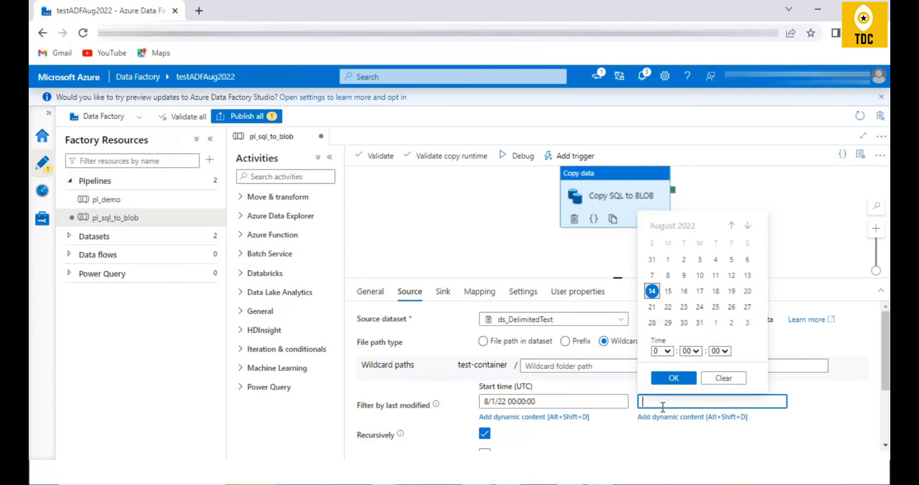
pyautogui.click(700, 318)
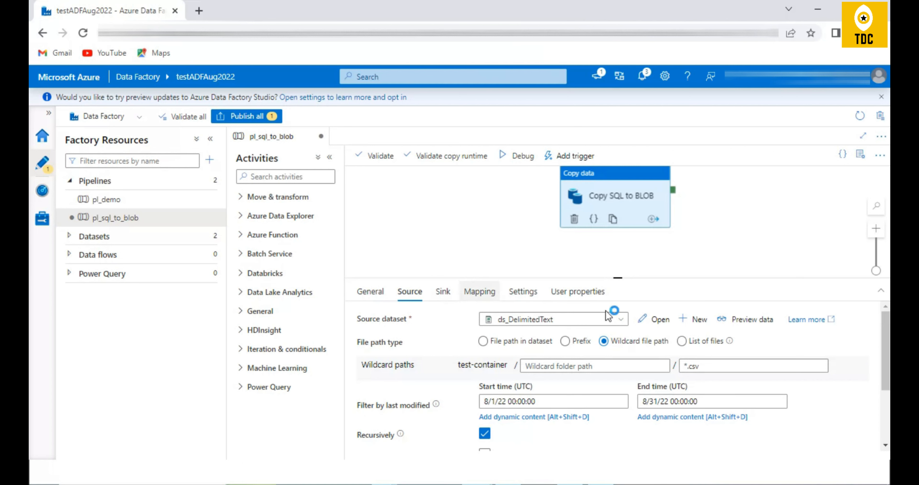
# Examine the delimited text source's recursion, partition discovery, max concurrent connections, skip line count and additional columns options.
pyautogui.scroll(-3, 597, 441)
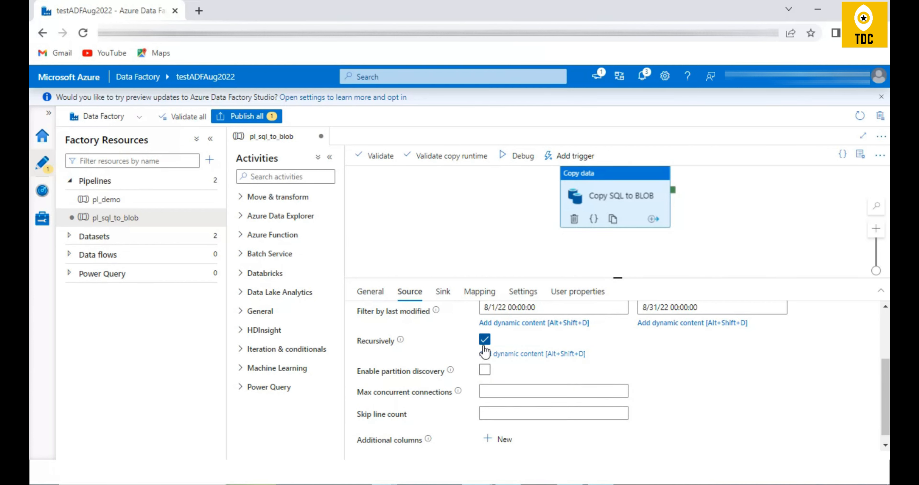
pyautogui.scroll(3, 485, 351)
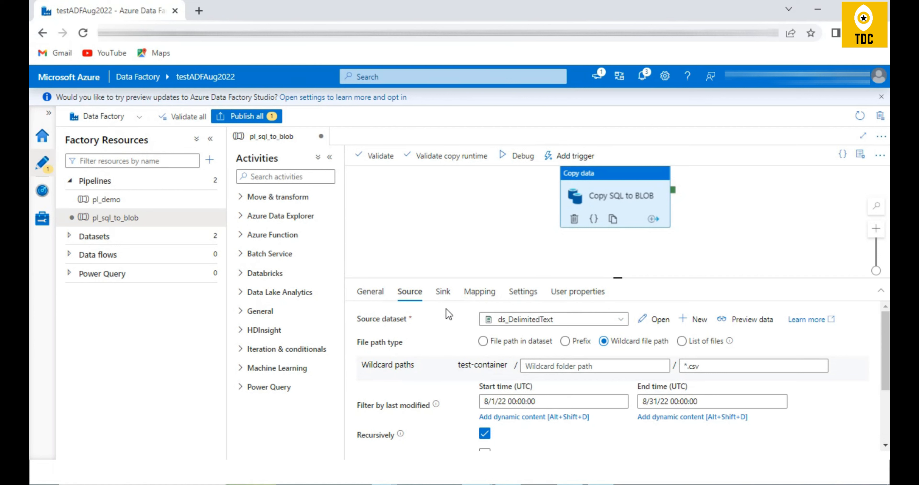
pyautogui.scroll(-3, 481, 370)
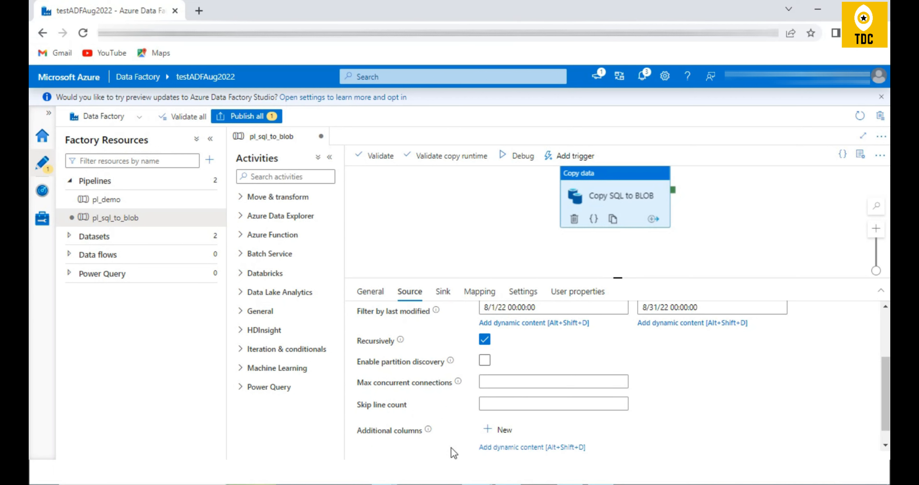
pyautogui.scroll(3, 589, 399)
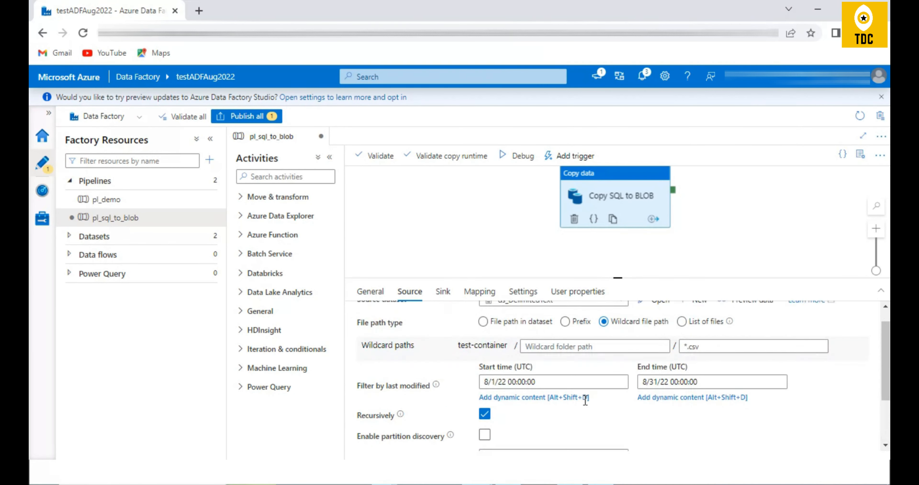
# Set the source dataset to ds_AzureSqlTable and the sink dataset to ds_DelimitedText, checking both configurations.
pyautogui.click(532, 319)
pyautogui.click(562, 349)
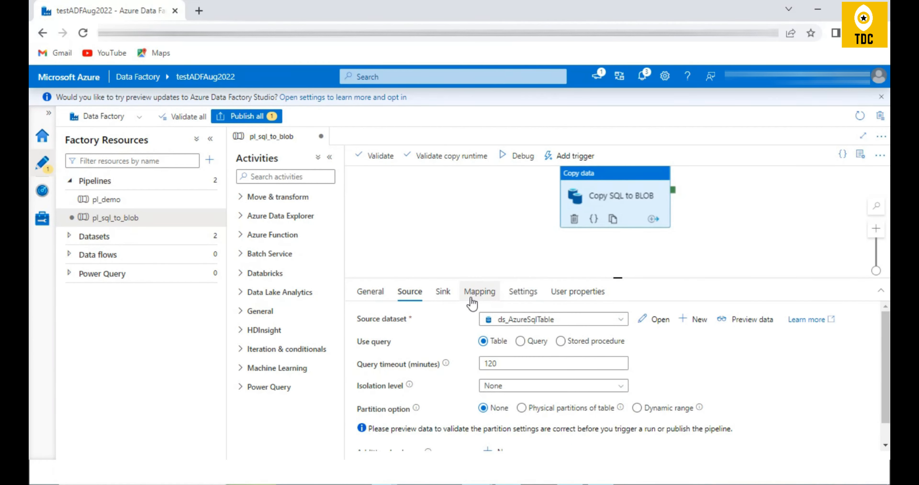
pyautogui.click(443, 292)
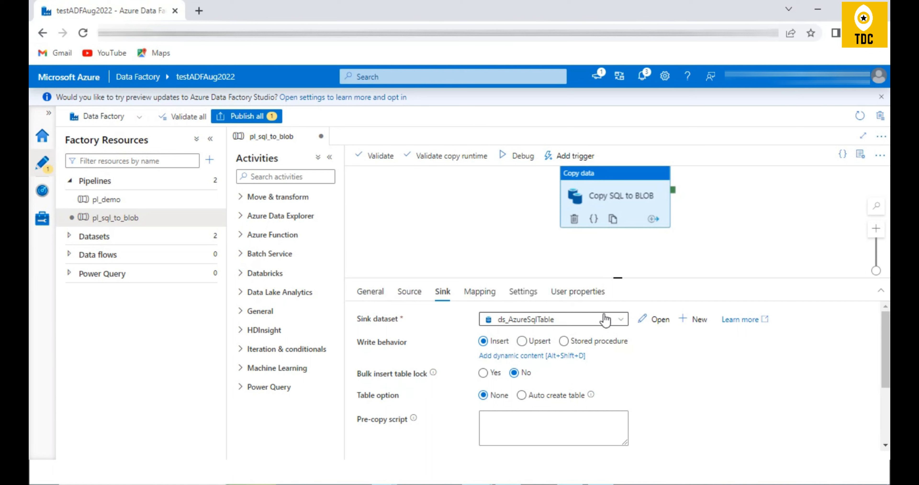
pyautogui.click(409, 292)
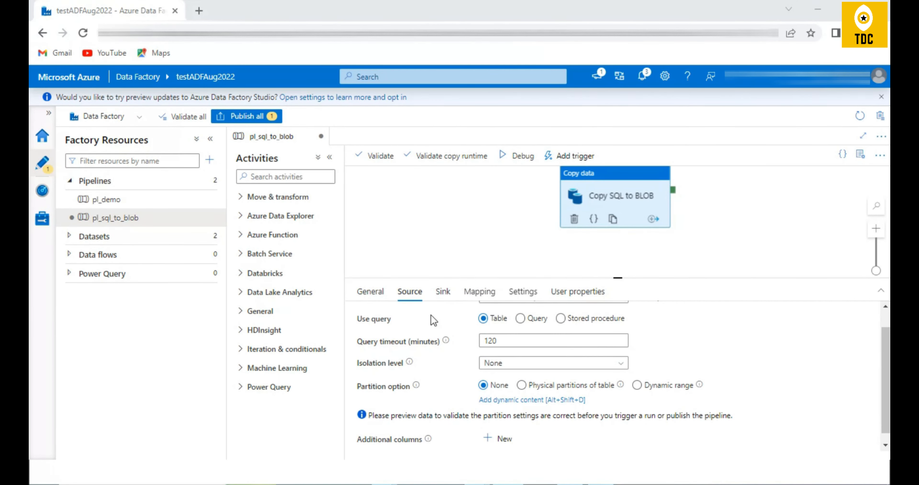
pyautogui.click(443, 294)
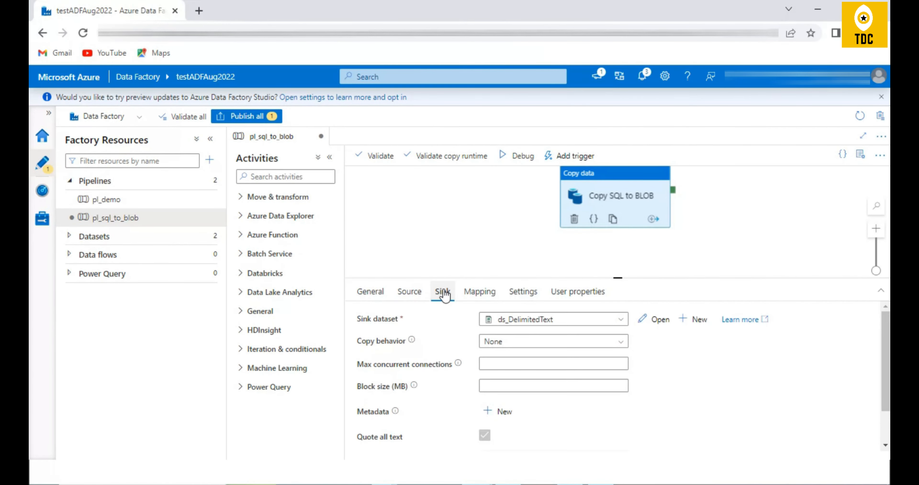
pyautogui.click(409, 293)
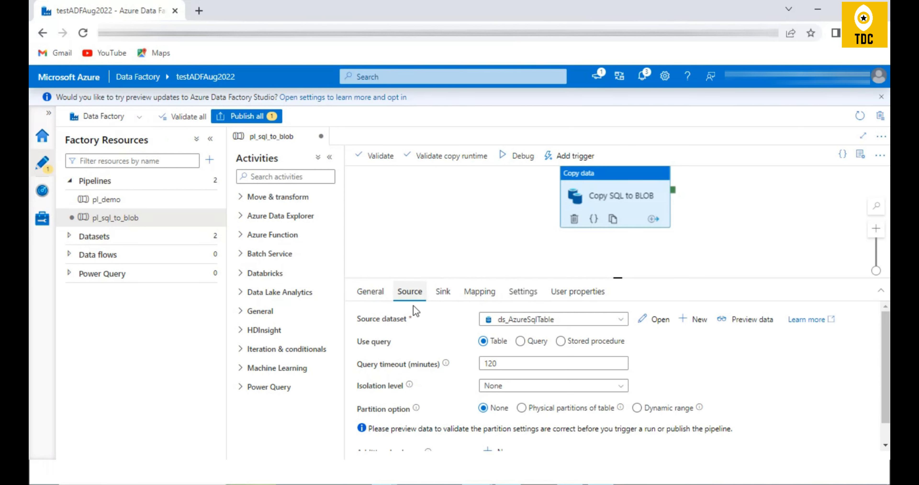
pyautogui.click(442, 293)
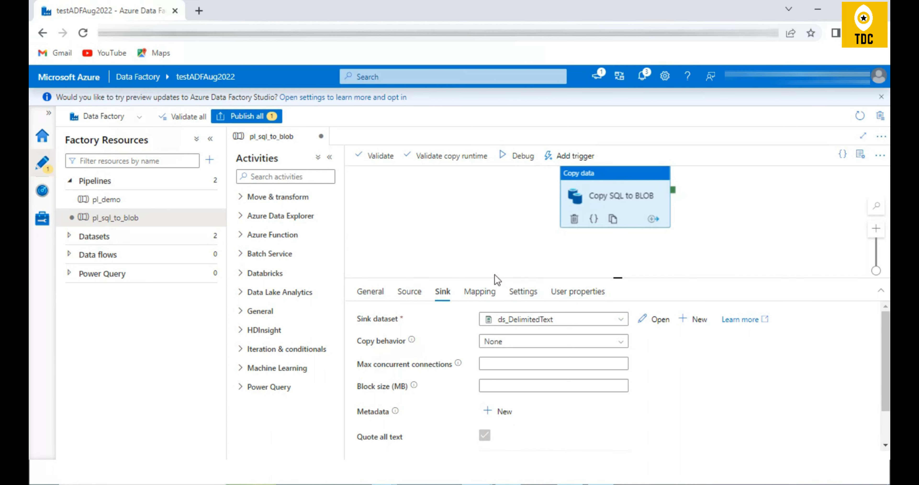
# Select the c_id and customer column mappings and check the source column choices of the customer row.
pyautogui.click(480, 302)
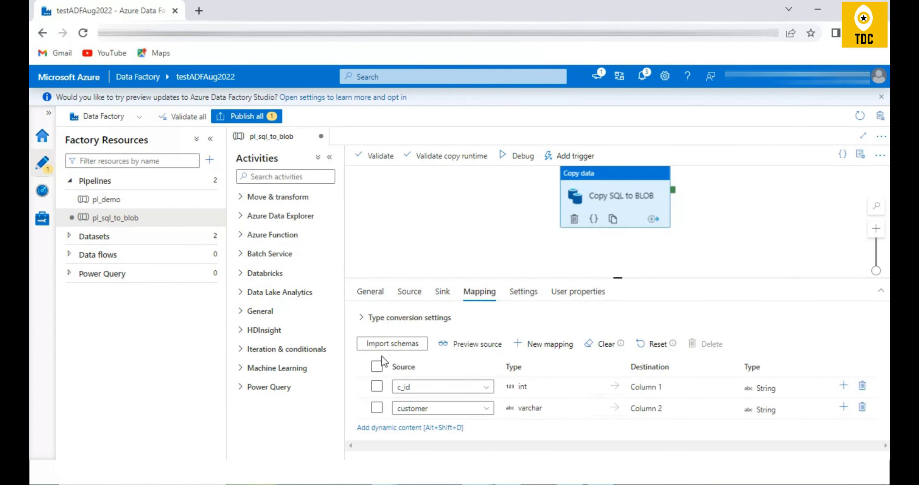
pyautogui.click(377, 386)
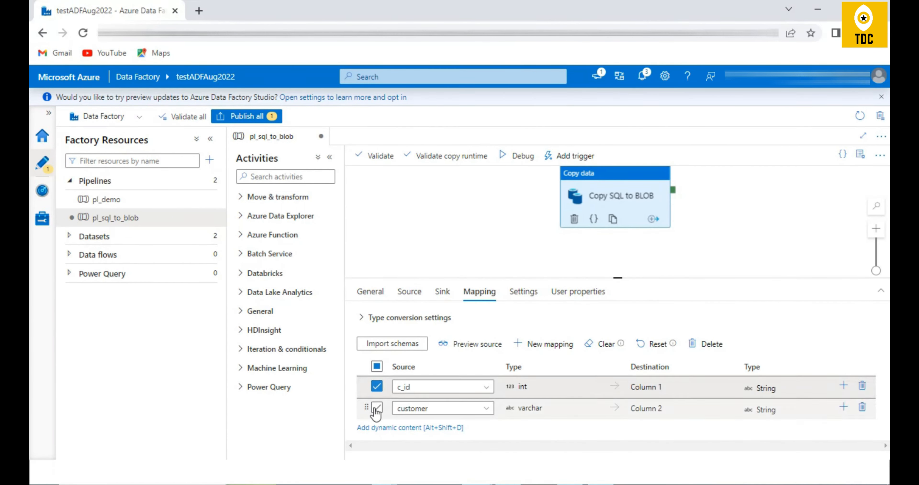
pyautogui.click(377, 408)
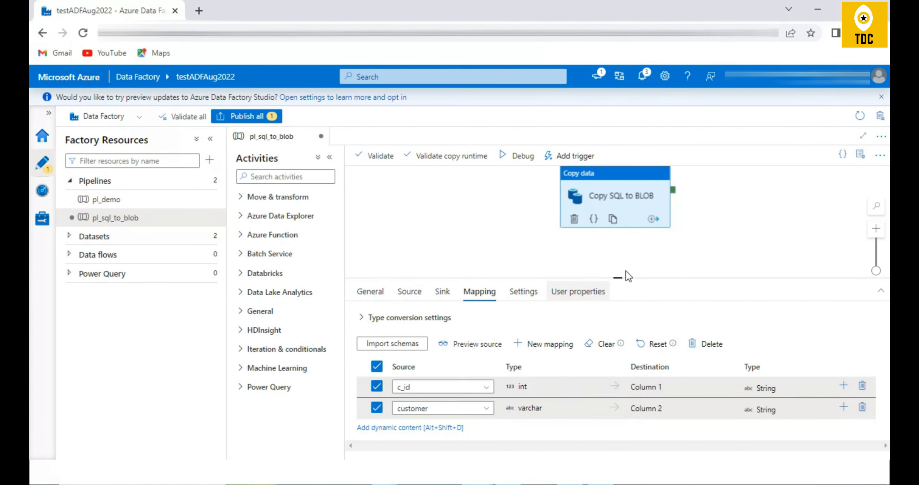
pyautogui.moveTo(623, 276); pyautogui.dragTo(622, 237)
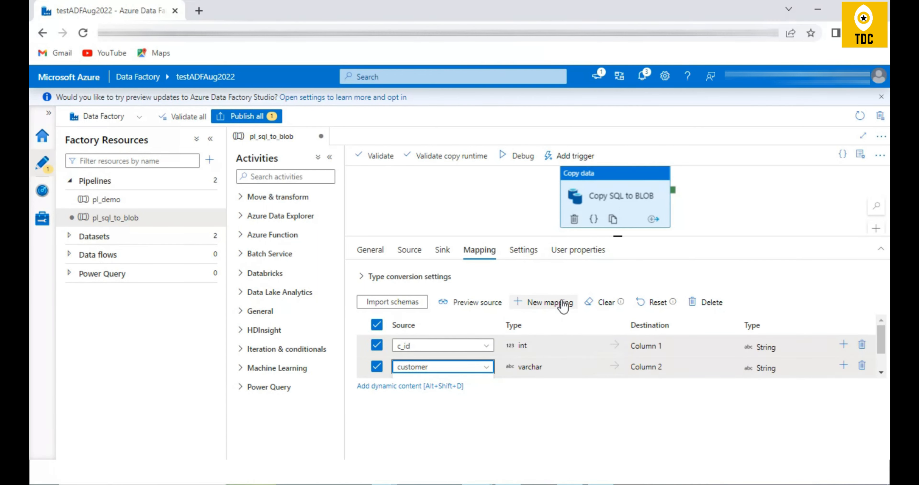
pyautogui.click(440, 367)
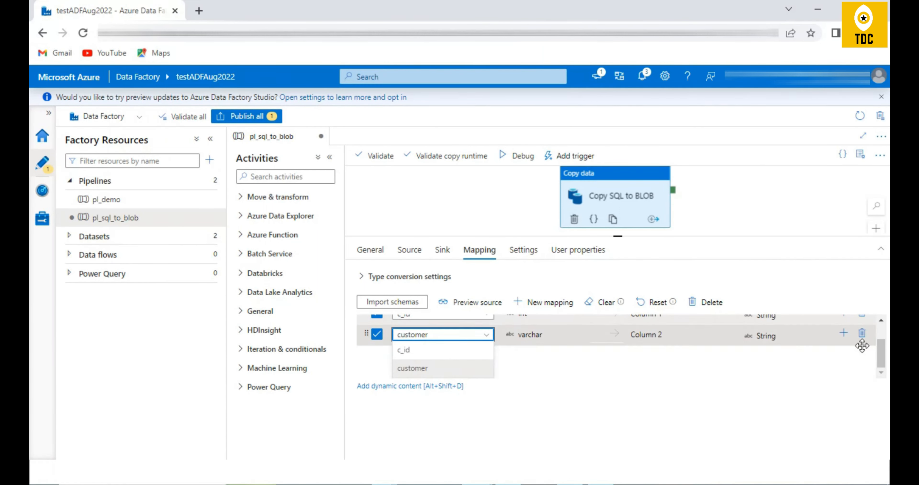
pyautogui.click(440, 371)
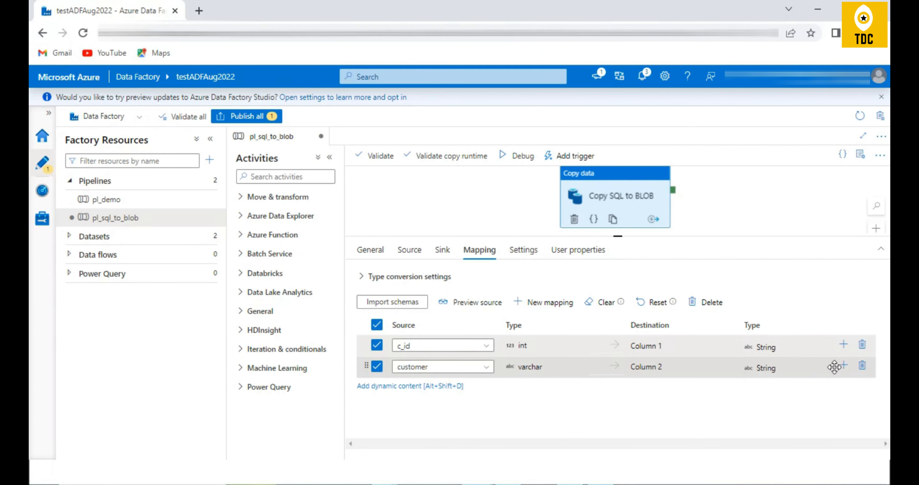
pyautogui.click(844, 365)
pyautogui.click(466, 390)
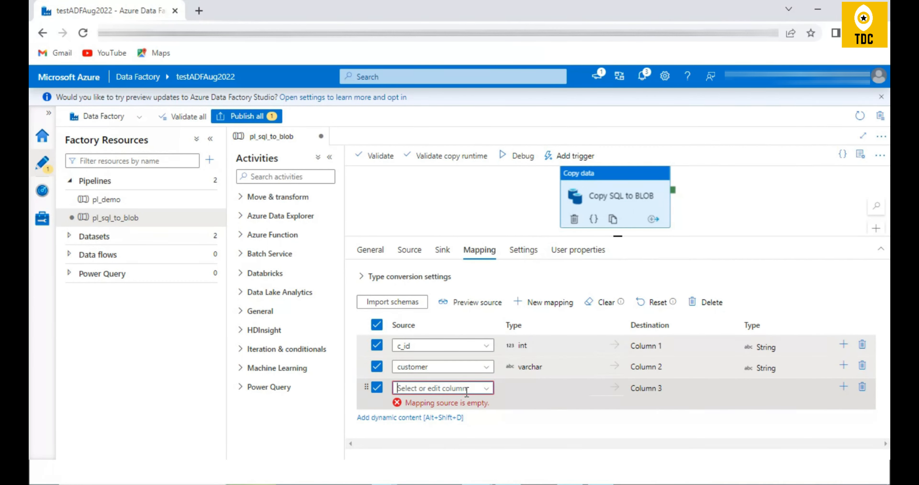
pyautogui.click(480, 389)
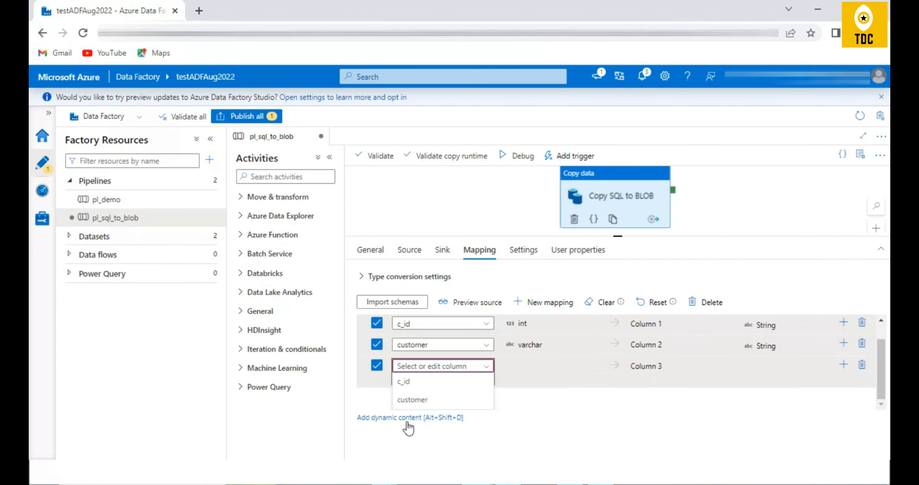
pyautogui.click(407, 420)
pyautogui.click(585, 286)
pyautogui.write('utc')
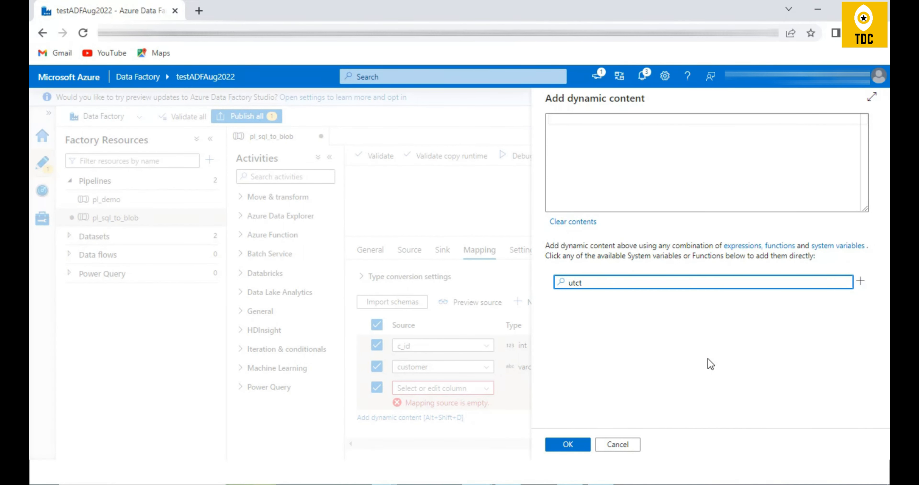
pyautogui.scroll(-3, 721, 365)
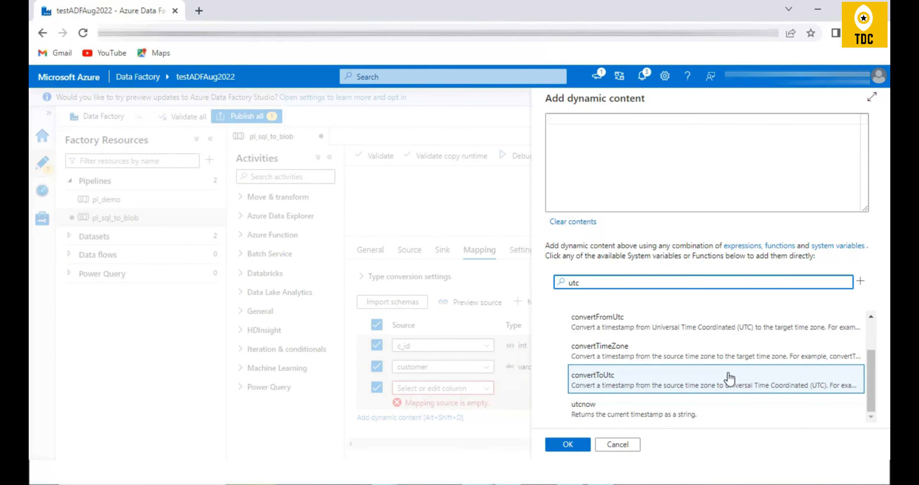
pyautogui.click(661, 406)
pyautogui.click(556, 443)
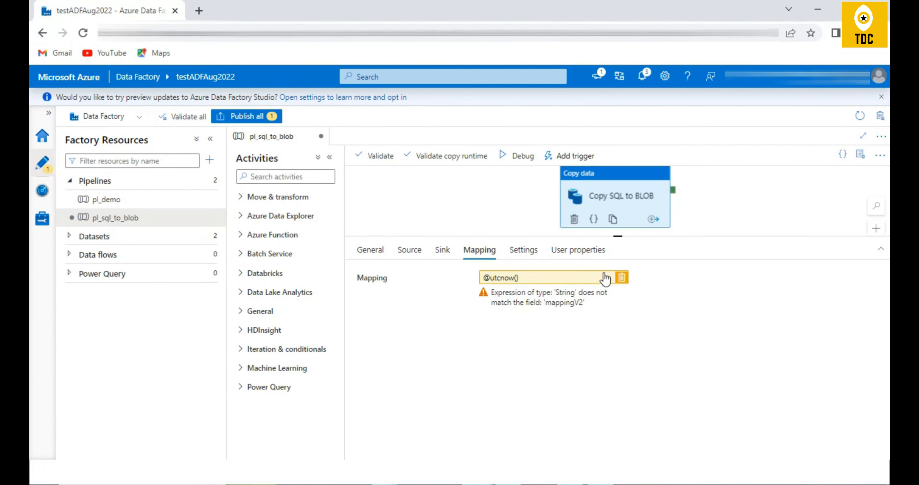
# Delete the dynamic mapping expression and import the source and destination schemas again.
pyautogui.click(623, 277)
pyautogui.click(406, 310)
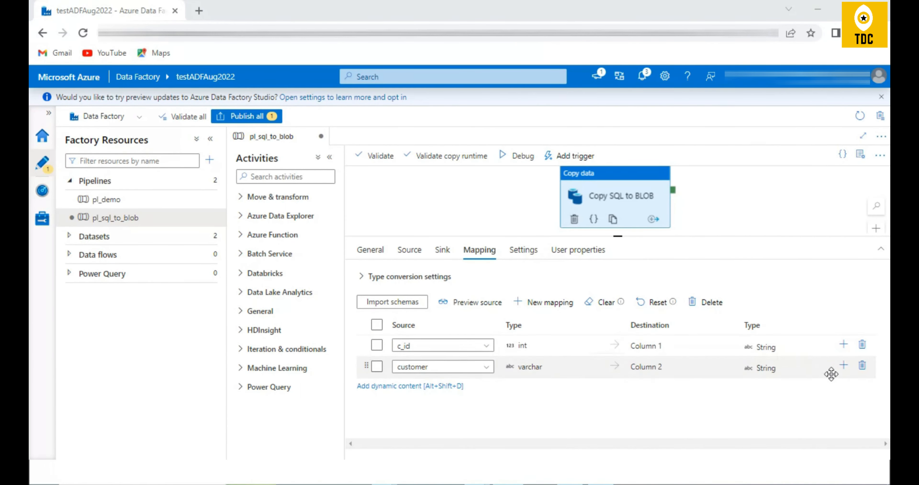
# Add a new column mapping and apply the utcnow function as the mapping's dynamic content.
pyautogui.click(550, 304)
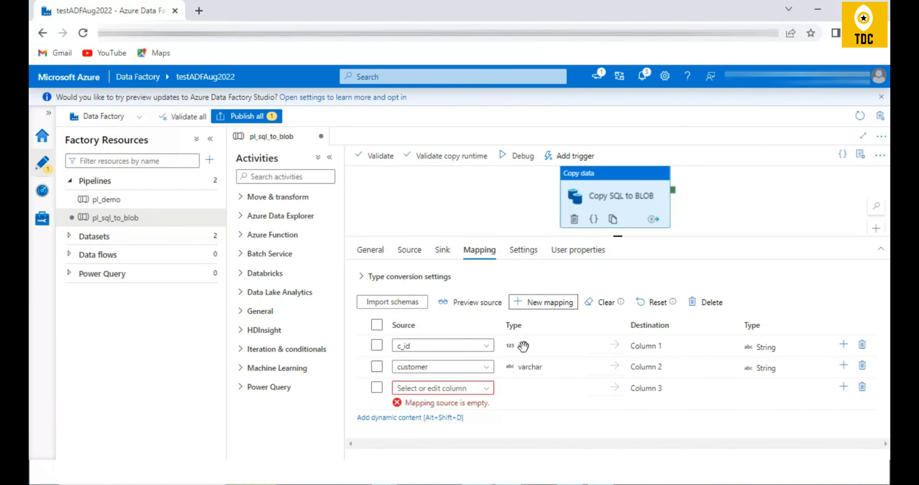
pyautogui.click(458, 389)
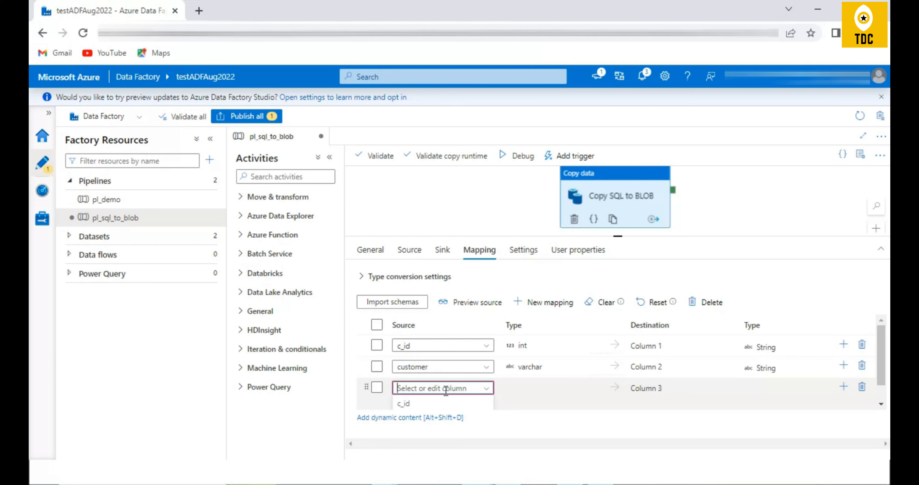
pyautogui.click(430, 417)
pyautogui.click(603, 286)
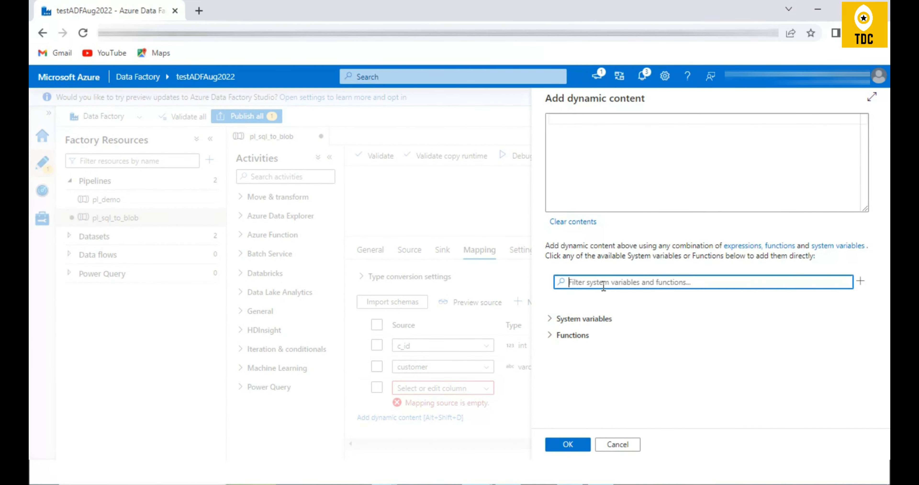
pyautogui.write('utc')
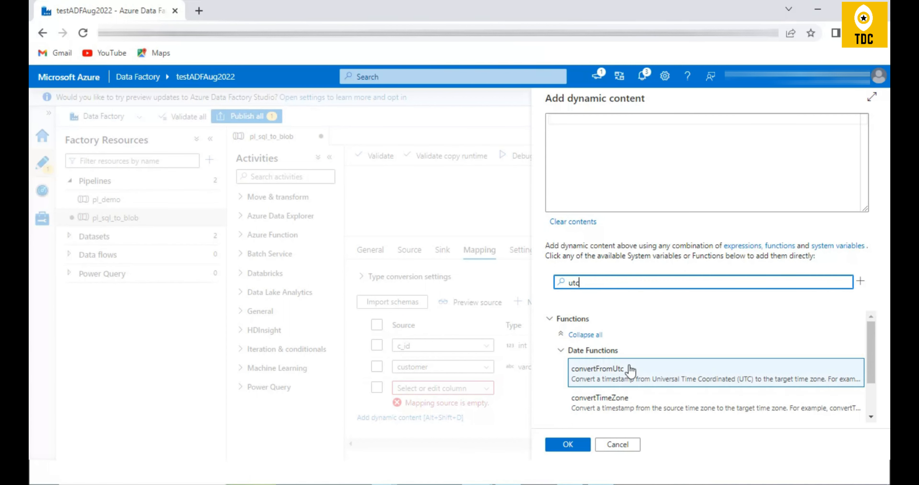
pyautogui.scroll(-2, 657, 385)
pyautogui.click(614, 407)
pyautogui.click(590, 442)
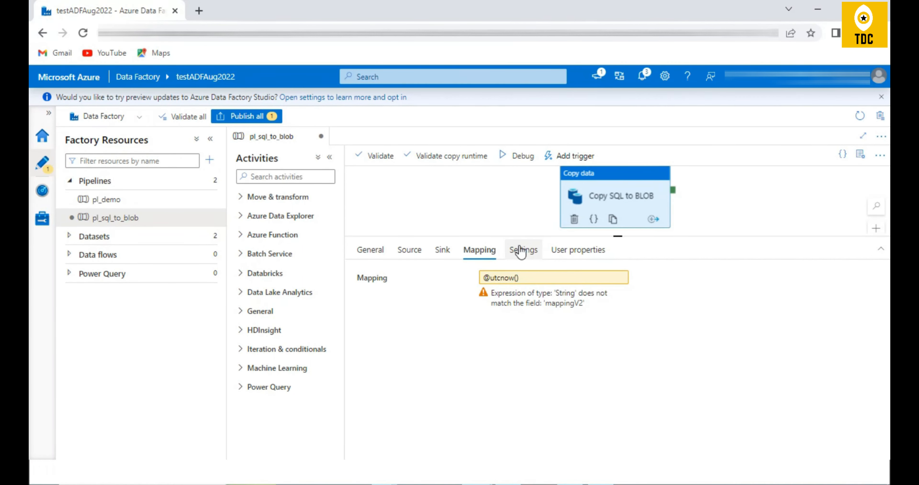
# Review the copy activity's source and sink dataset settings again.
pyautogui.click(402, 254)
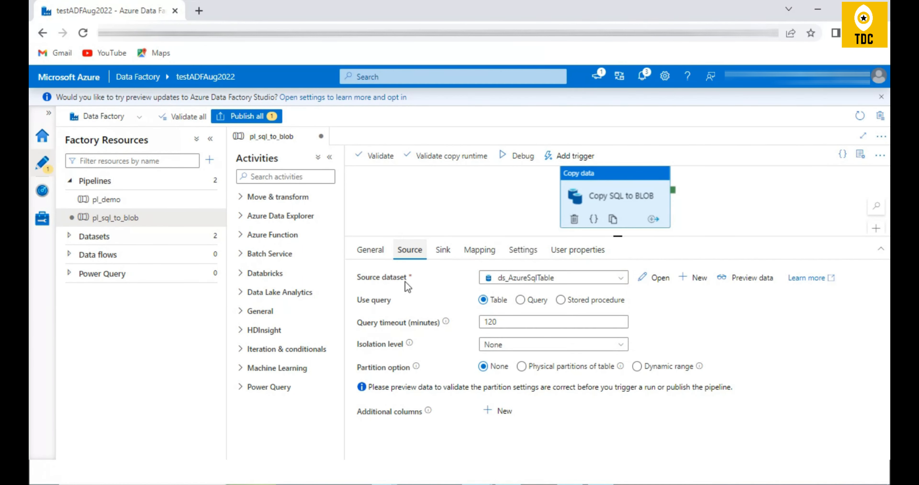
pyautogui.click(444, 257)
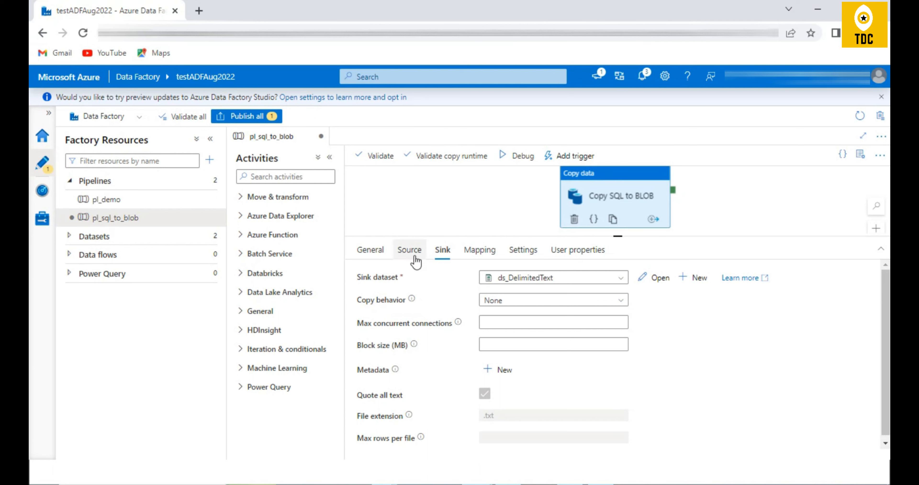
pyautogui.click(406, 255)
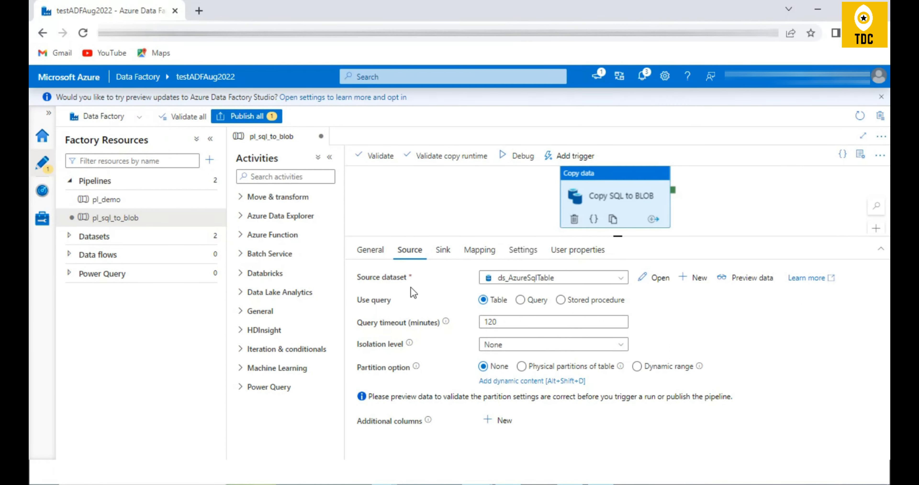
pyautogui.click(450, 260)
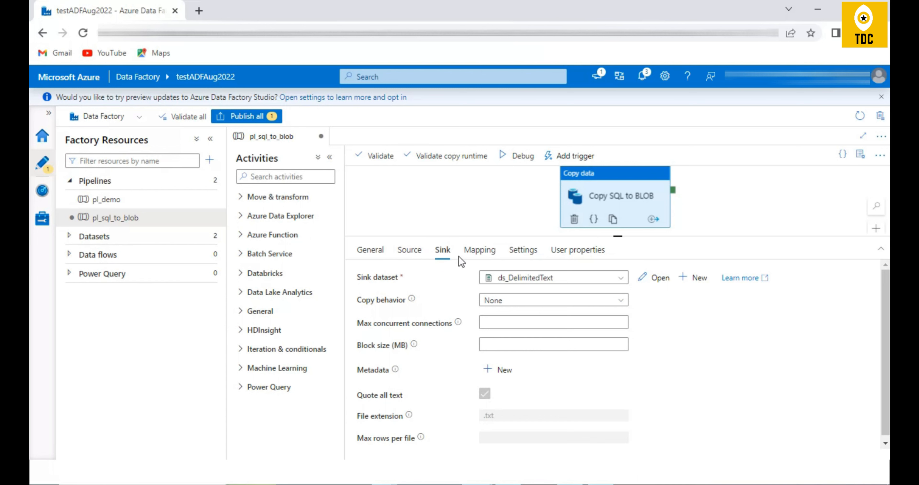
# Check the data integration unit choices in the copy activity's settings and enable manual editing of the value.
pyautogui.click(495, 257)
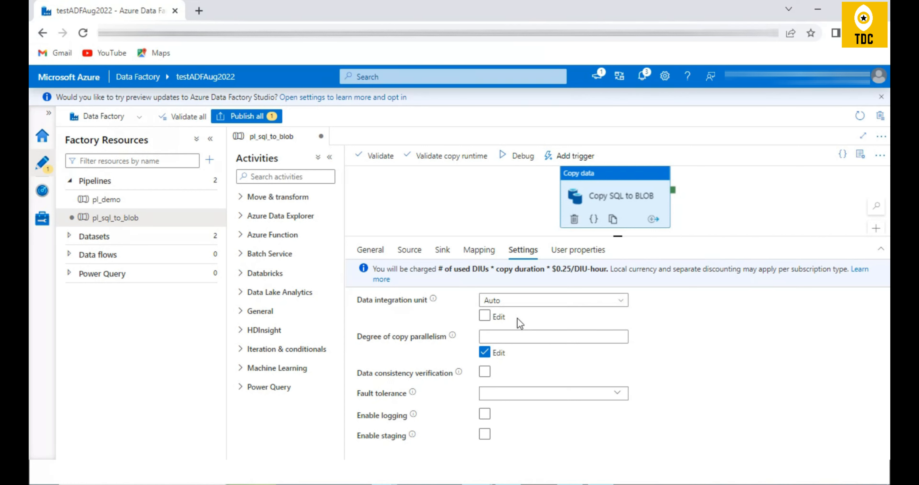
pyautogui.moveTo(427, 302); pyautogui.dragTo(357, 305)
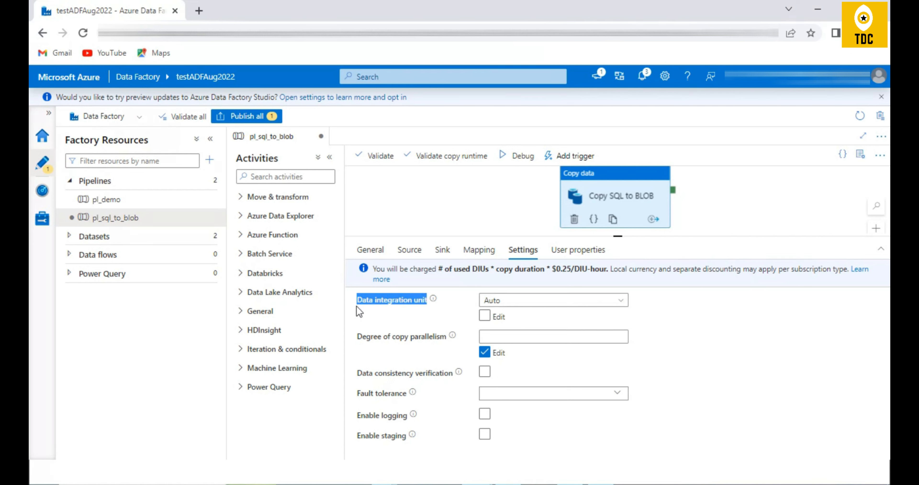
pyautogui.click(511, 303)
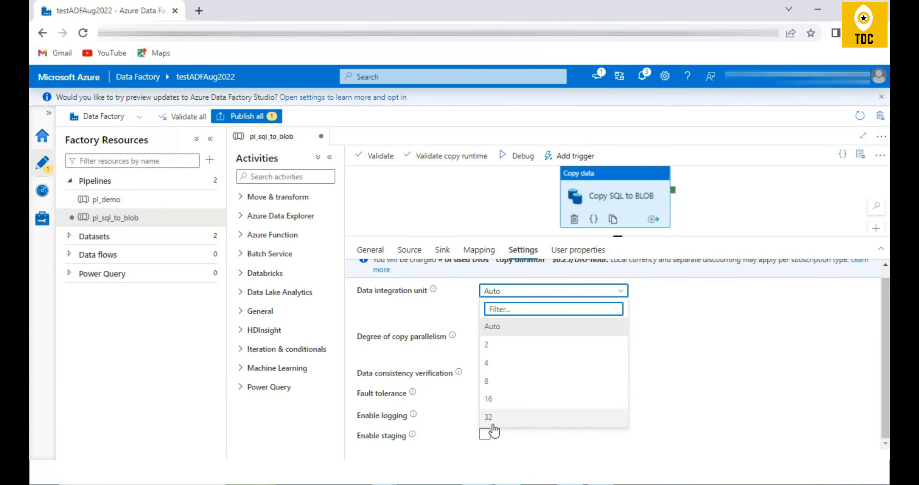
pyautogui.click(501, 306)
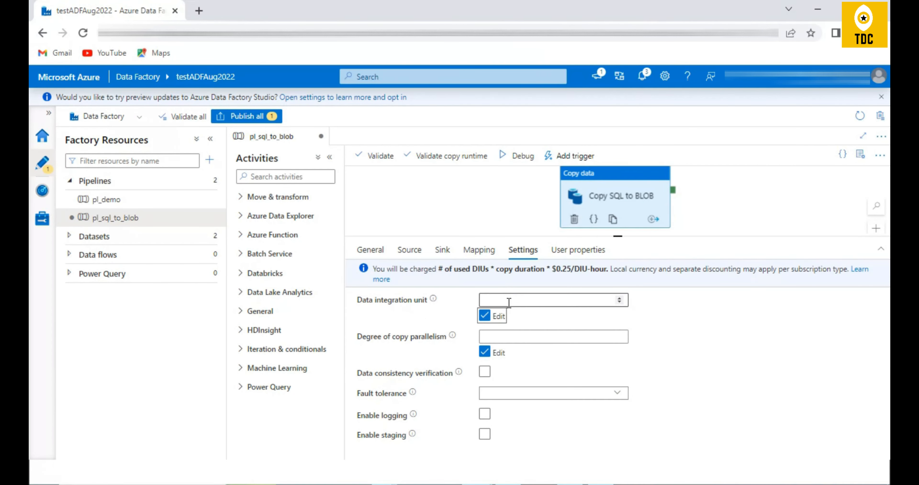
# Set the data integration unit to 128.
pyautogui.click(509, 303)
pyautogui.write('128')
pyautogui.press('BackSpace')
pyautogui.press('BackSpace')
pyautogui.press('BackSpace')
pyautogui.write('0')
pyautogui.press('BackSpace')
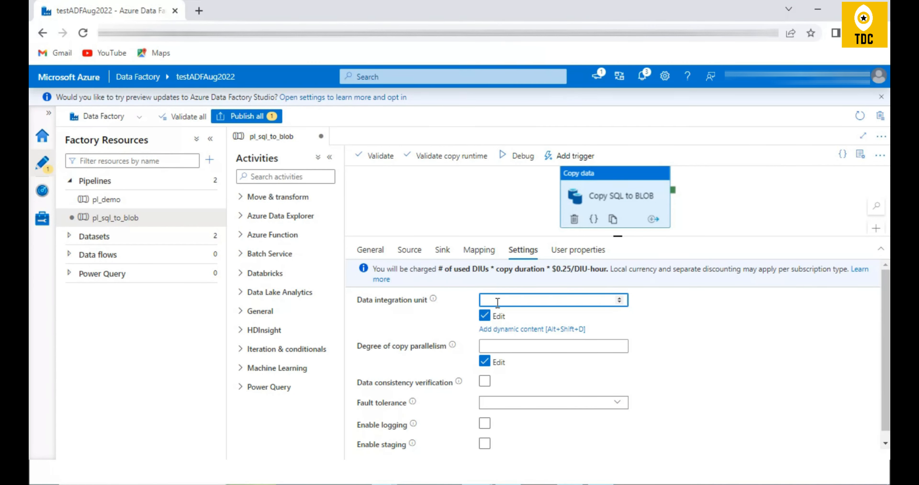
pyautogui.write('200')
pyautogui.press('BackSpace')
pyautogui.press('BackSpace')
pyautogui.press('BackSpace')
pyautogui.write('28')
pyautogui.press('BackSpace')
pyautogui.press('BackSpace')
pyautogui.write('28')
pyautogui.press('BackSpace')
pyautogui.press('BackSpace')
pyautogui.write('128')
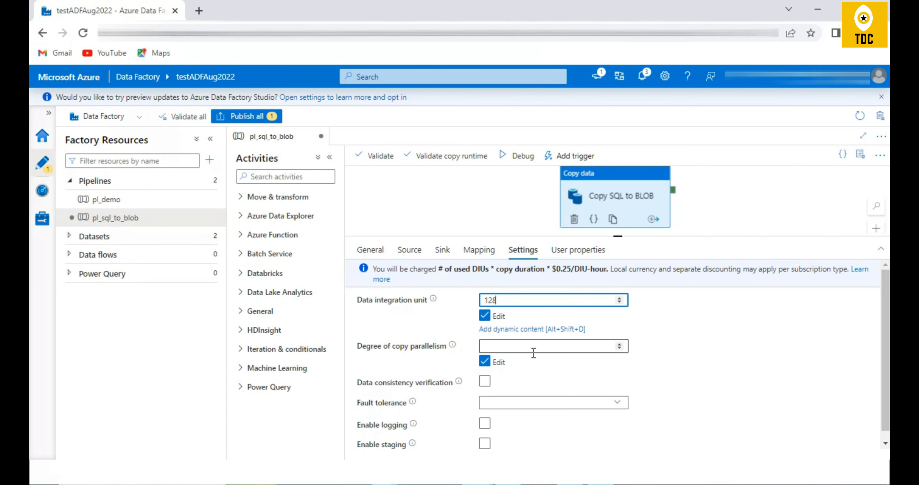
# Try a degree of copy parallelism of 4 and clear the value.
pyautogui.click(504, 351)
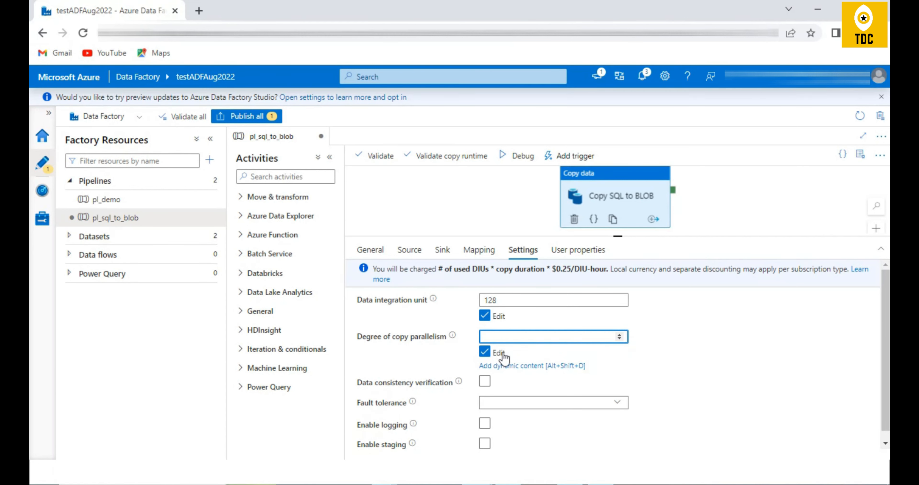
pyautogui.write('4')
pyautogui.press('BackSpace')
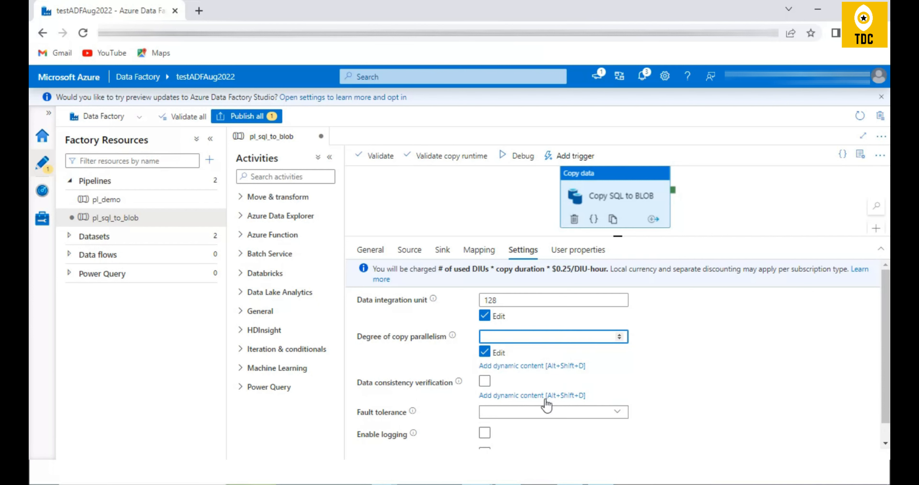
# Enable logging and set the fault tolerance to skip incompatible rows.
pyautogui.click(486, 389)
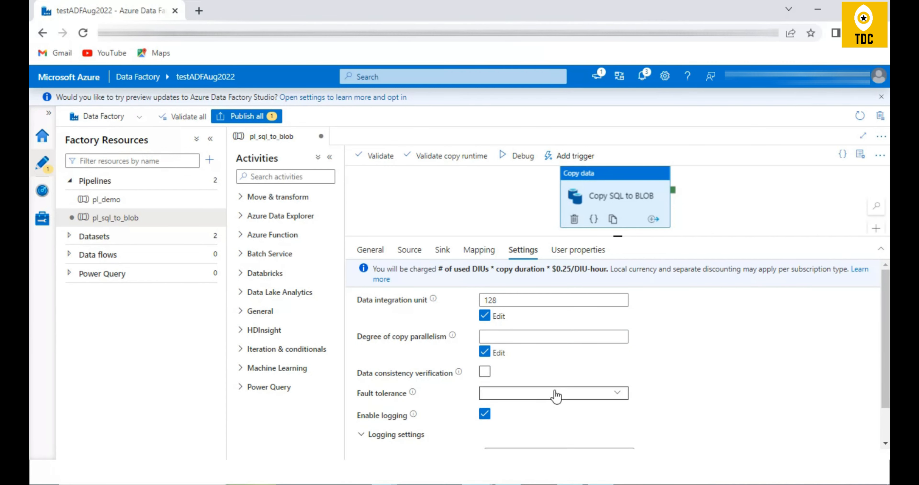
pyautogui.click(556, 395)
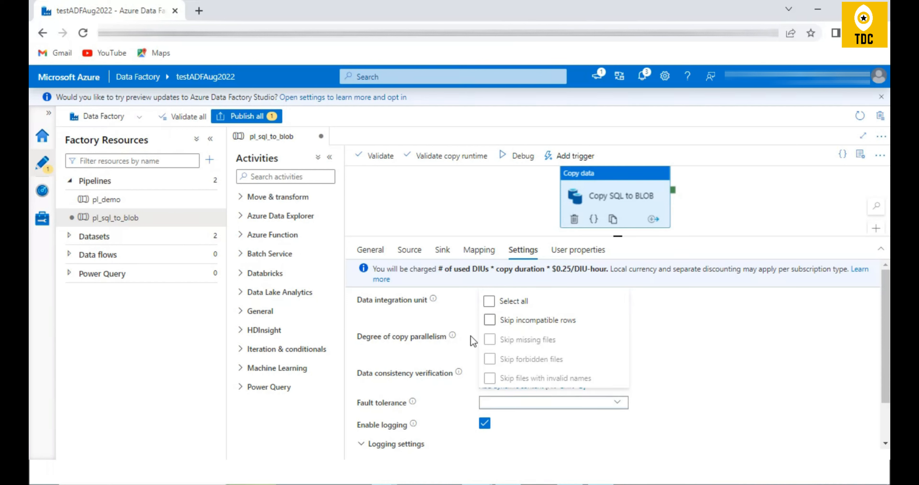
pyautogui.click(490, 319)
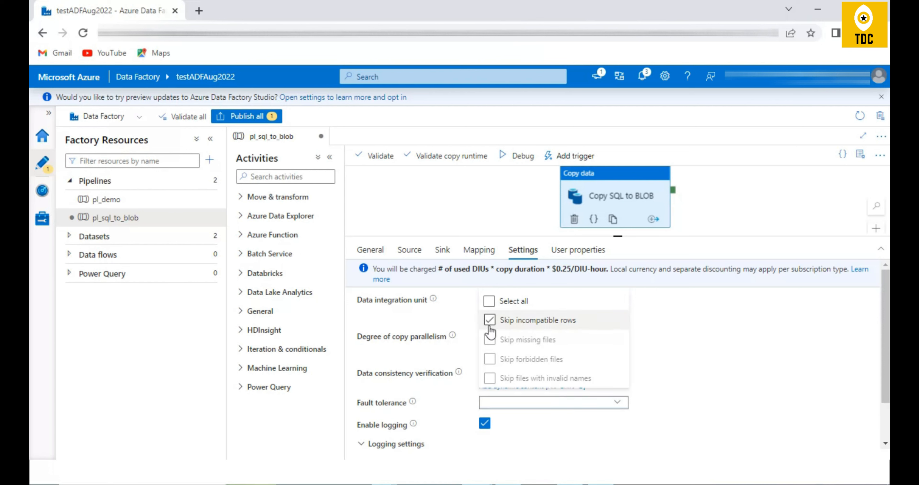
pyautogui.click(721, 396)
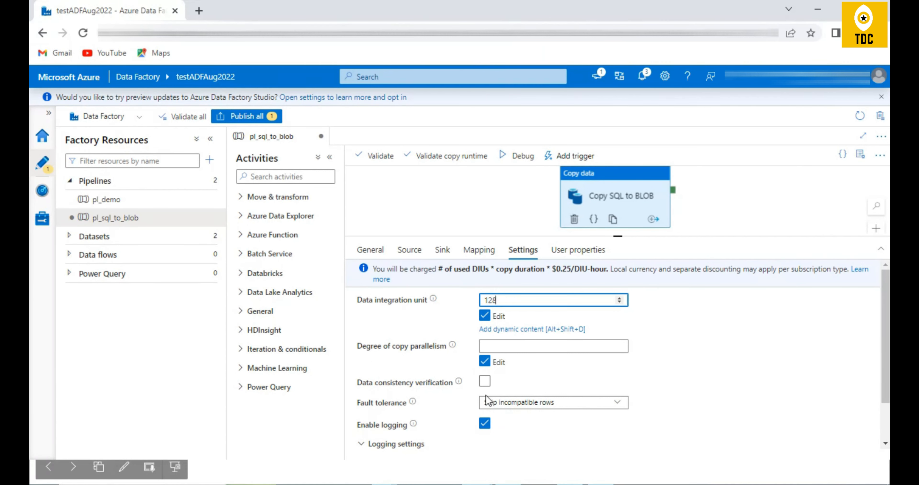
pyautogui.click(519, 408)
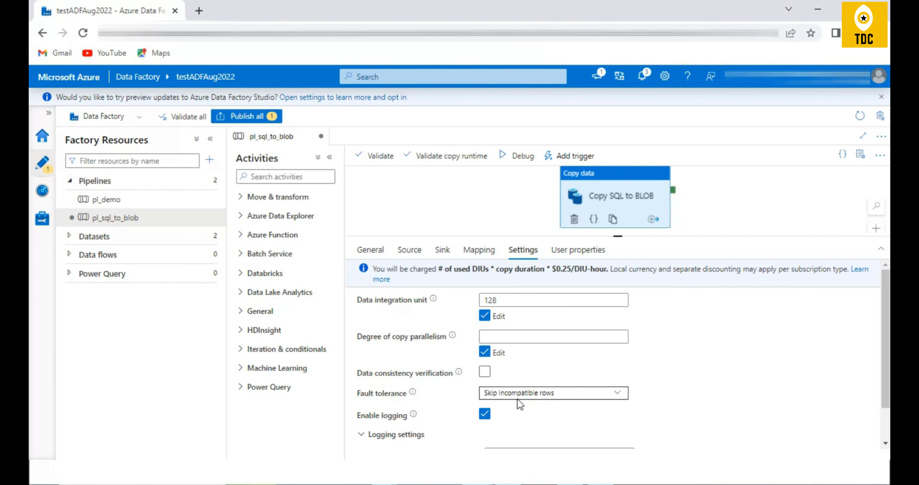
# Enable staging and choose ls_AzureBlobStorage as the staging account linked service.
pyautogui.scroll(-1, 441, 417)
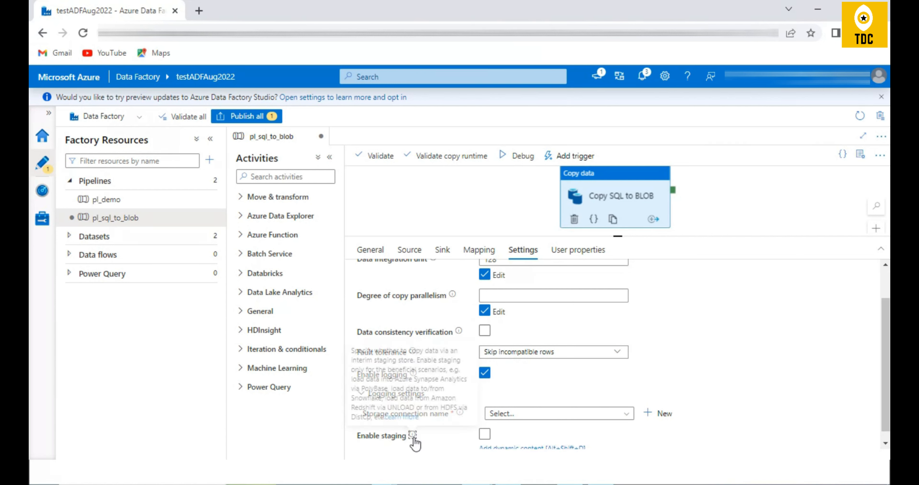
pyautogui.scroll(-1, 626, 393)
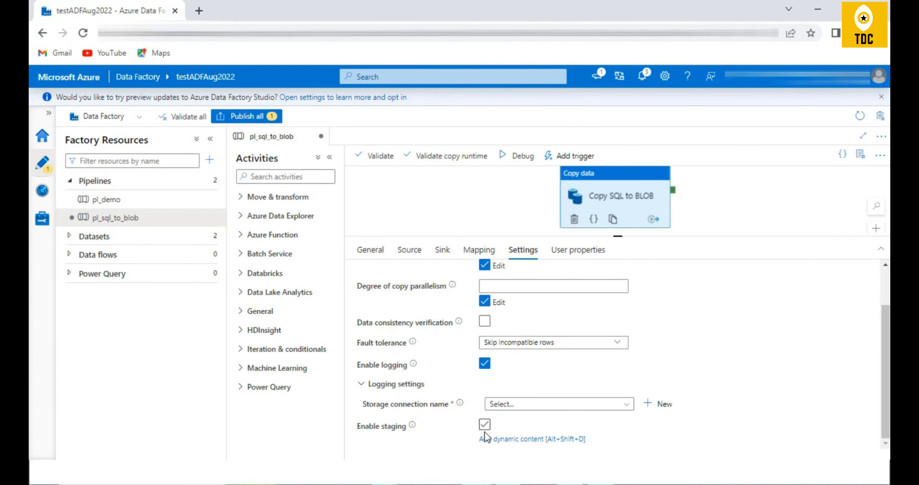
pyautogui.click(485, 427)
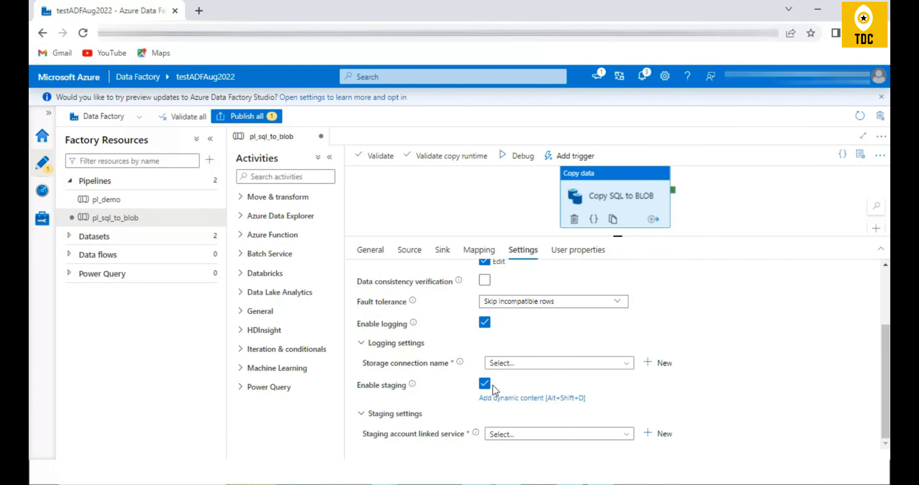
pyautogui.click(530, 434)
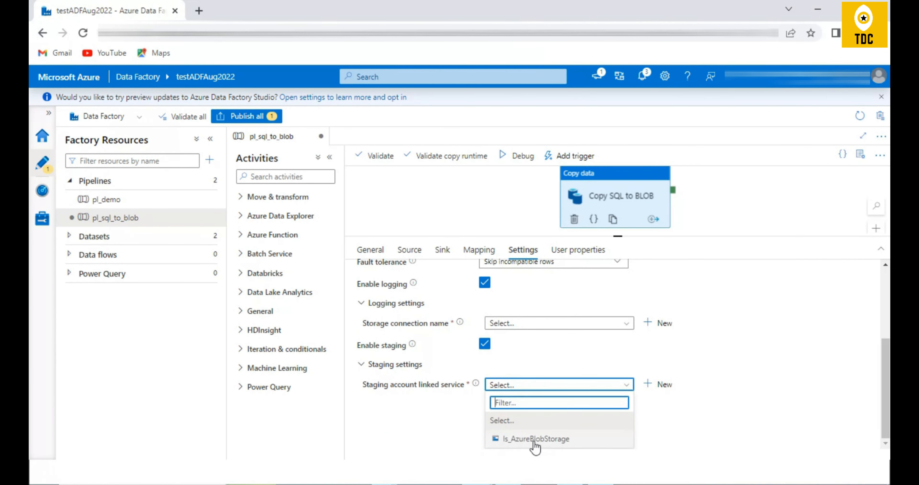
pyautogui.click(554, 442)
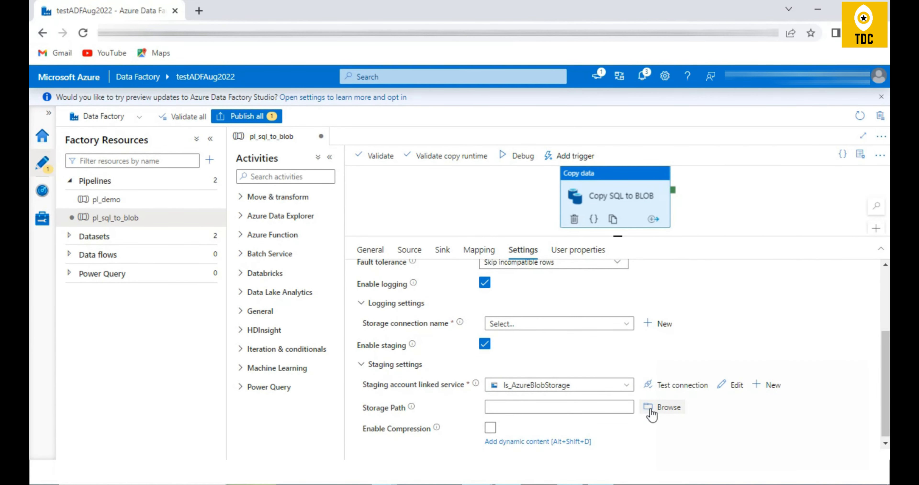